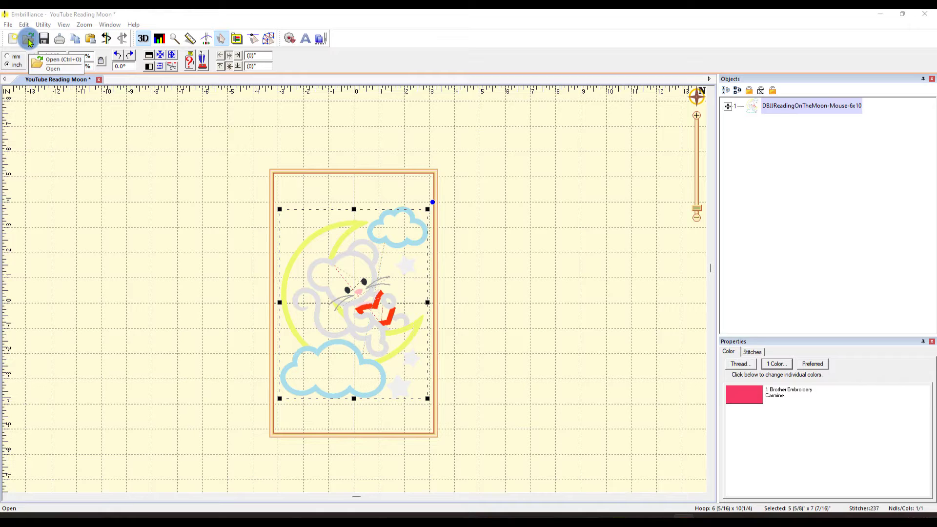
# Open the DBJJReadingOnTheMoon-Mouse-6x10 PES design from the DBJJReadingOnTheMoon-PES folder in Downloads.
pyautogui.click(28, 39)
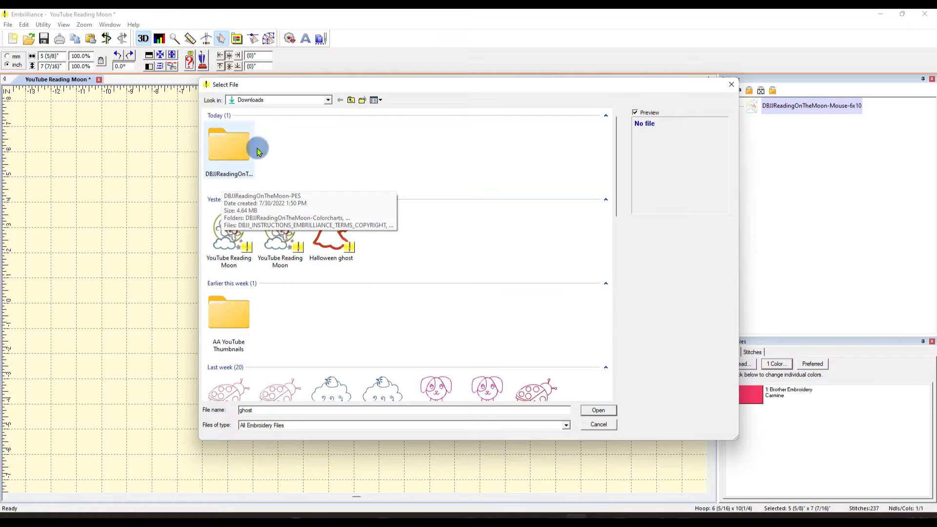
pyautogui.doubleClick(217, 144)
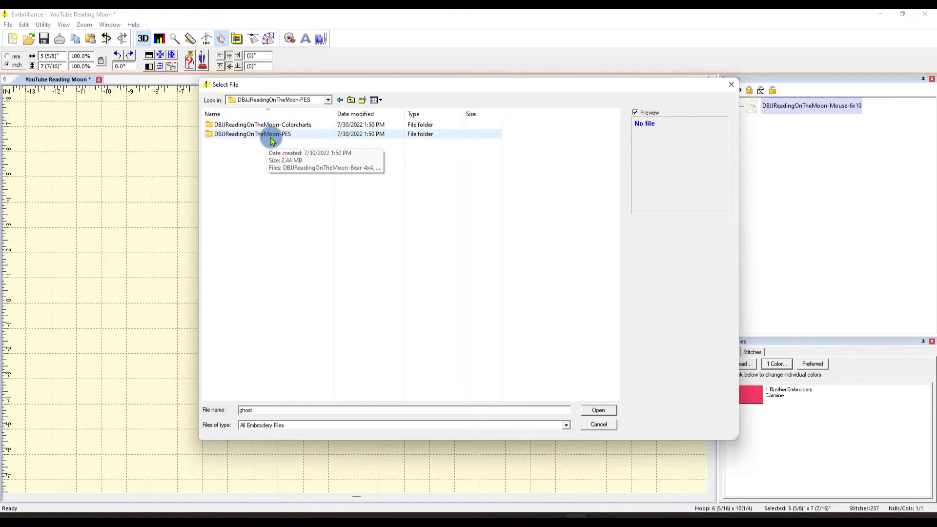
pyautogui.doubleClick(268, 135)
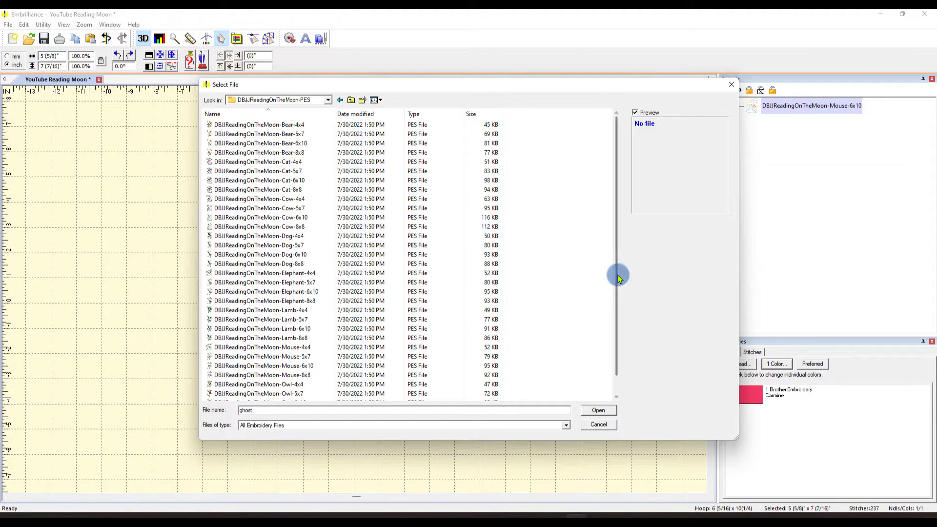
pyautogui.scroll(-1, 568, 282)
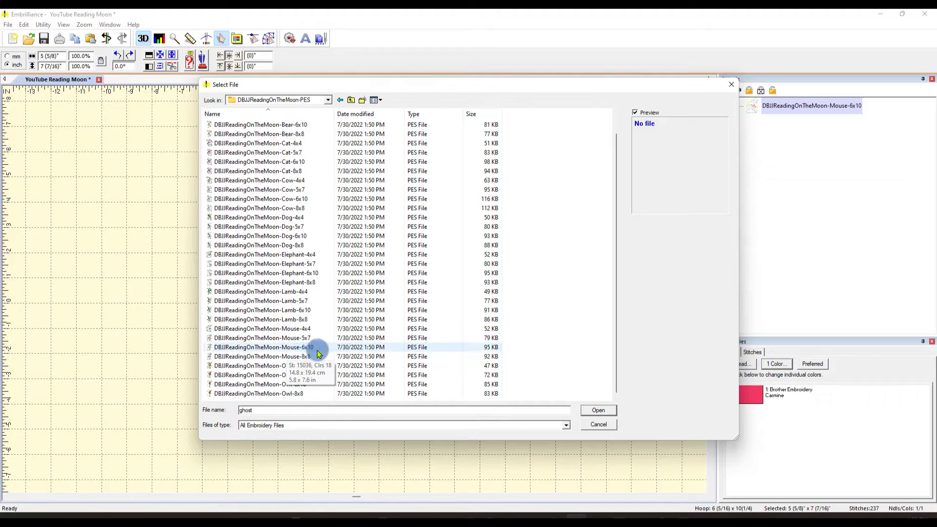
pyautogui.click(281, 347)
pyautogui.click(599, 411)
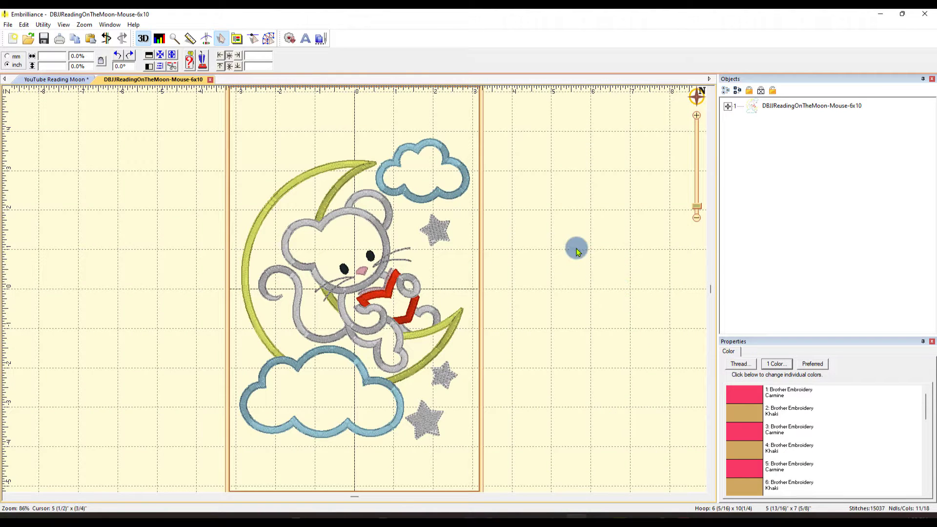
pyautogui.click(512, 127)
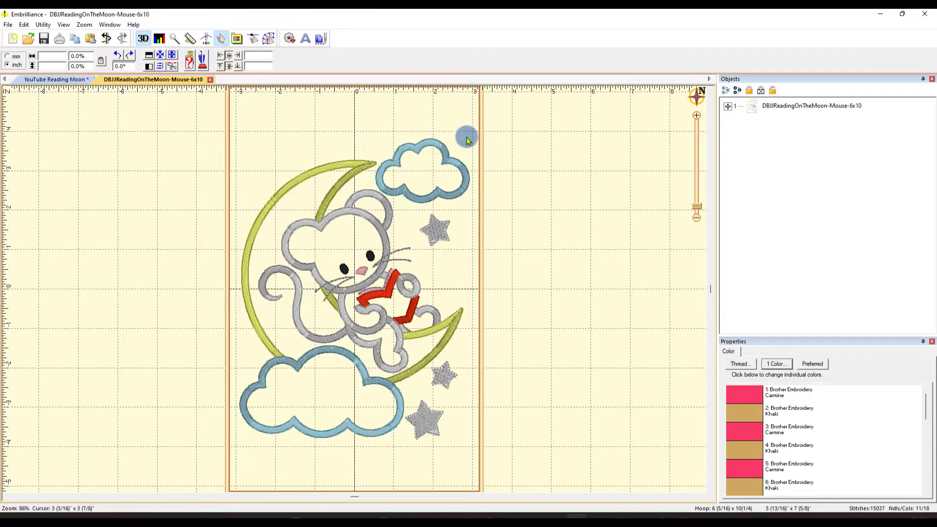
# Expand the mouse design's colour objects and select the first Brother Embroidery Carmine object.
pyautogui.click(728, 107)
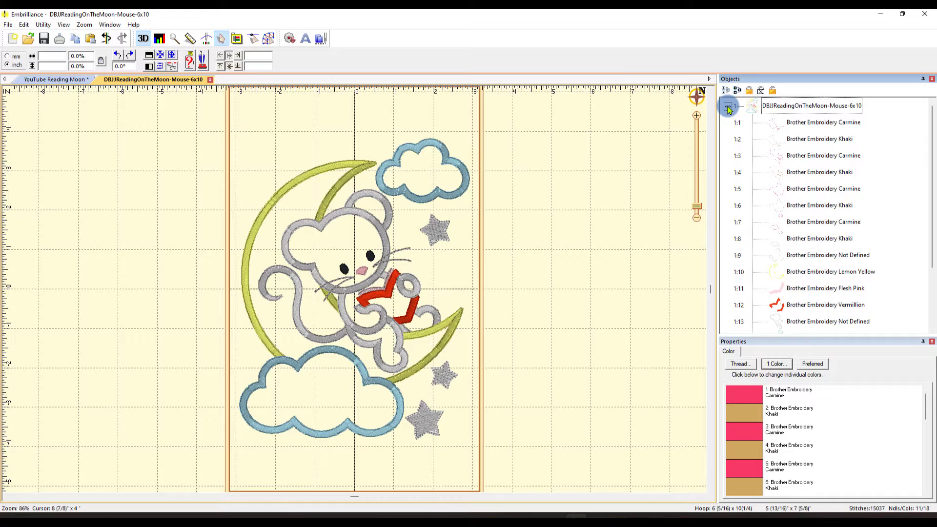
pyautogui.scroll(-2, 818, 185)
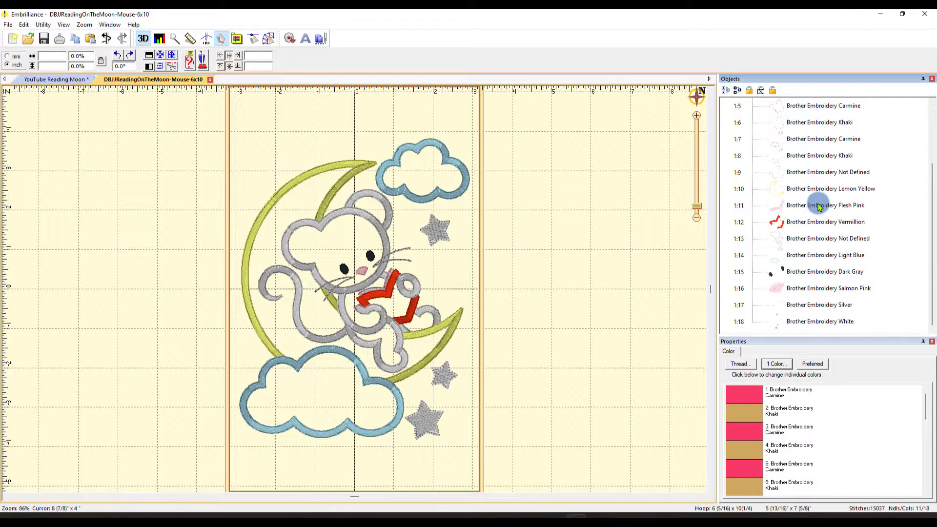
pyautogui.scroll(2, 816, 222)
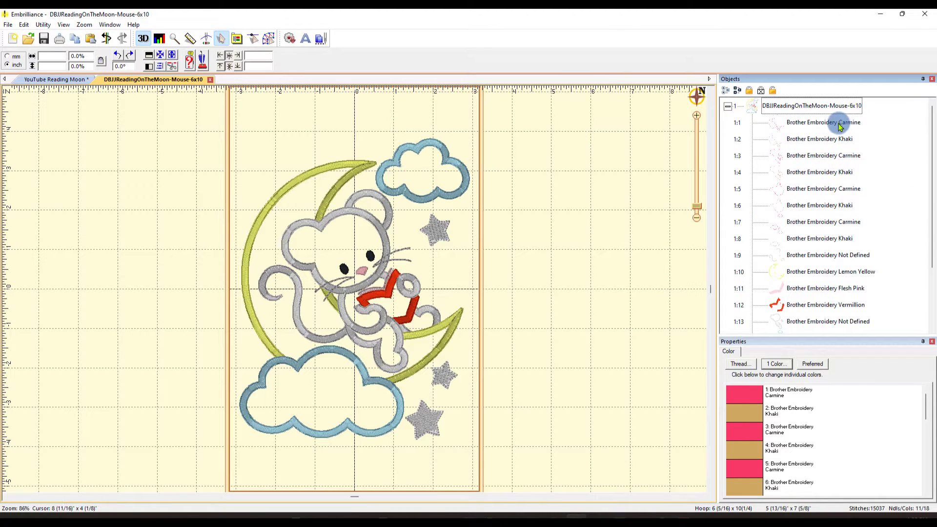
pyautogui.click(825, 125)
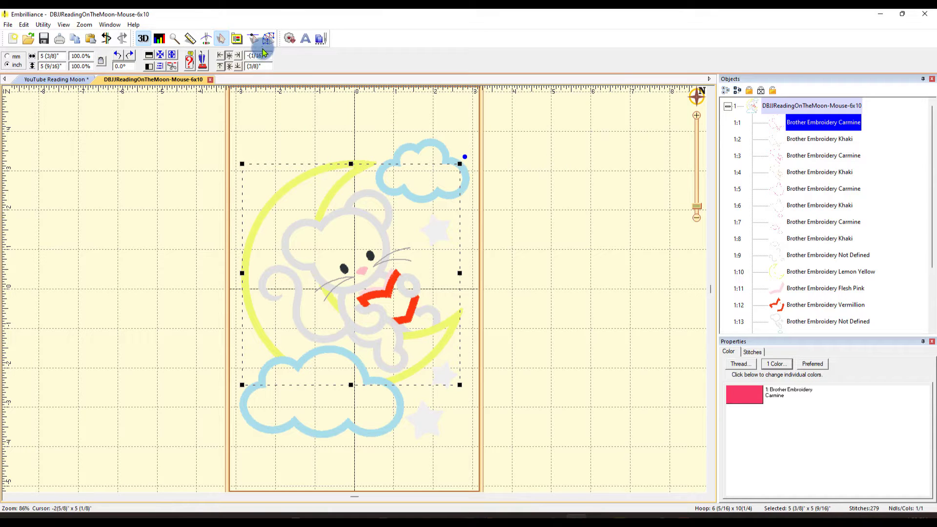
# Preview the design's first stitches in the stitch simulator, then return the simulation to the start.
pyautogui.click(207, 39)
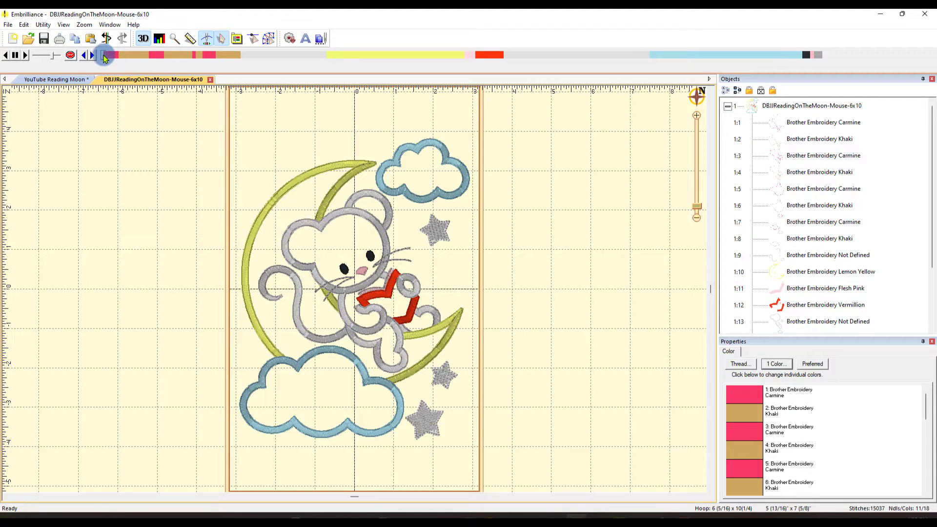
pyautogui.moveTo(104, 57); pyautogui.dragTo(122, 61)
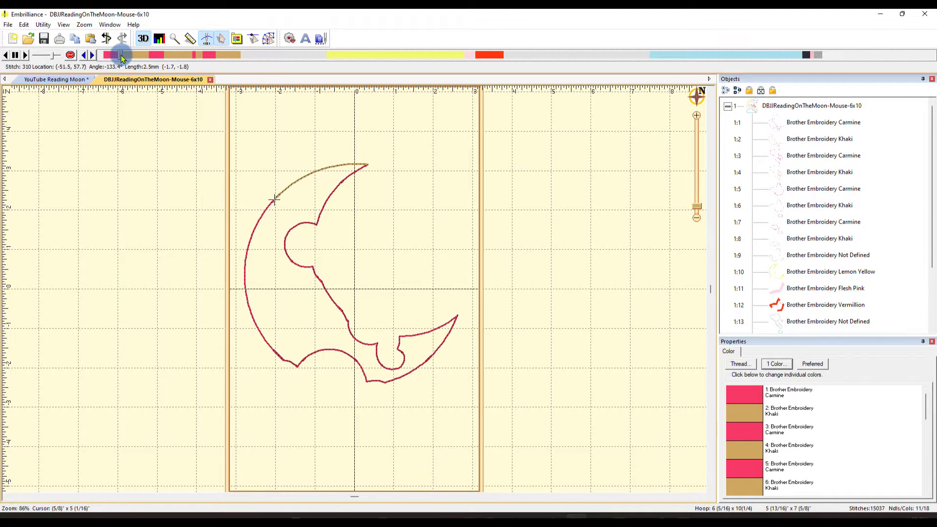
pyautogui.moveTo(122, 58); pyautogui.dragTo(104, 63)
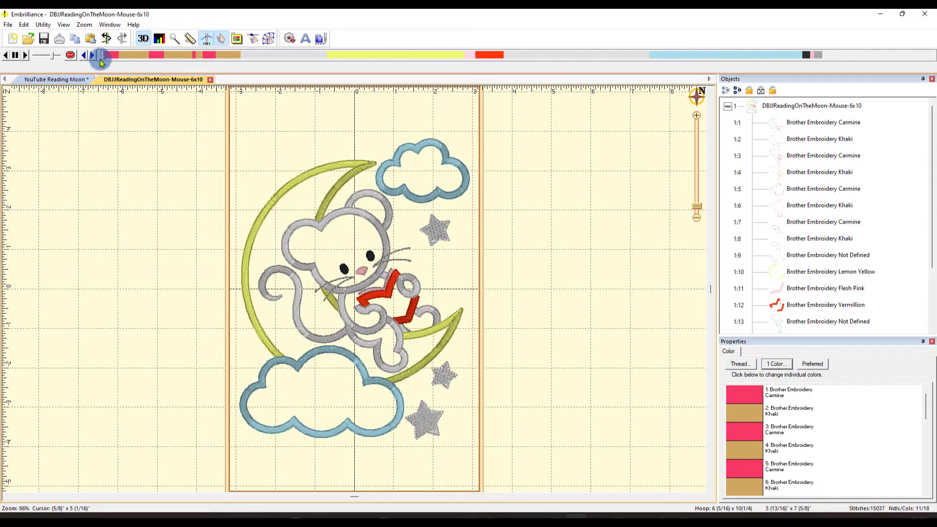
# Set the applique style of the first Carmine object, the moon outline, to Applique Position.
pyautogui.click(818, 128)
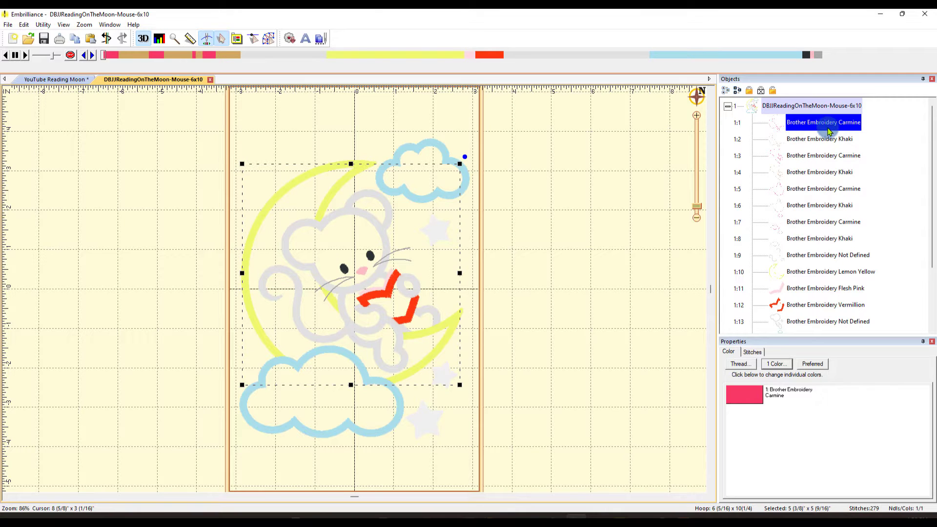
pyautogui.moveTo(108, 58)
pyautogui.mouseDown()
pyautogui.moveTo(115, 57)
pyautogui.moveTo(99, 59)
pyautogui.mouseUp()
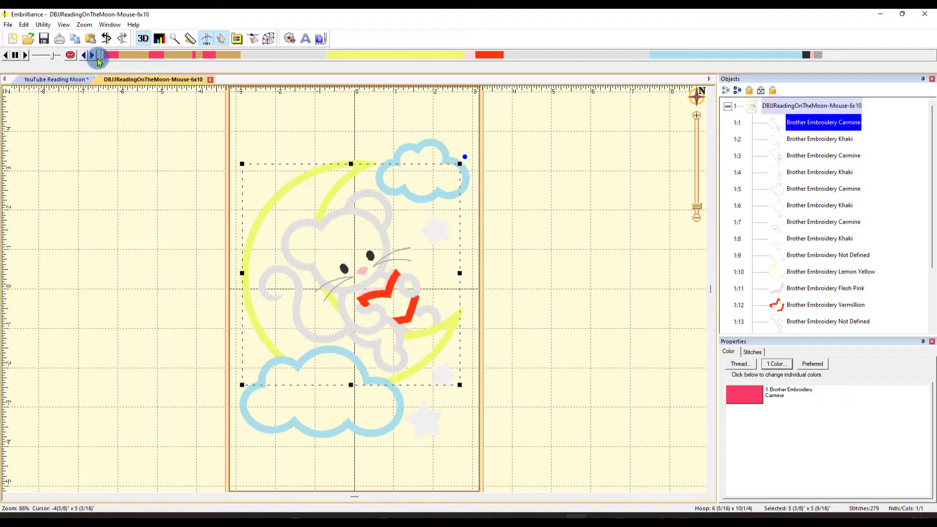
pyautogui.click(811, 122)
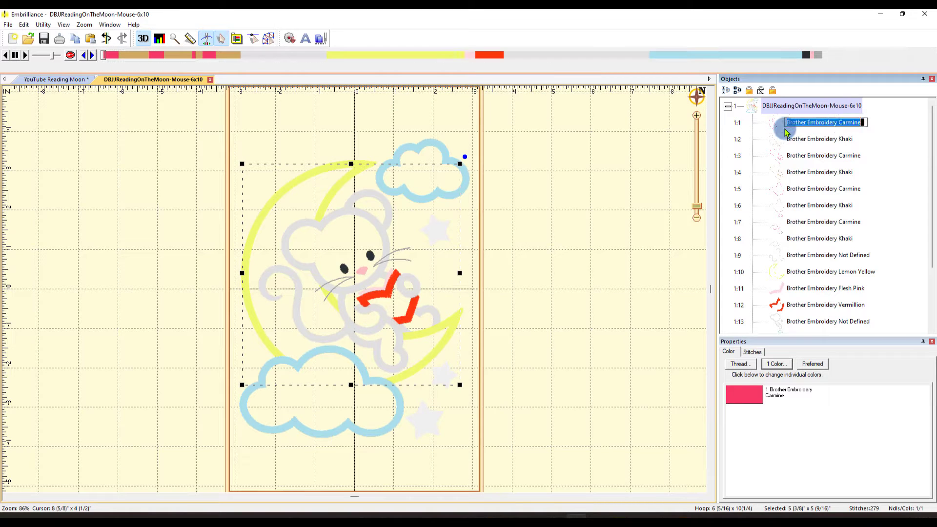
pyautogui.press('Return')
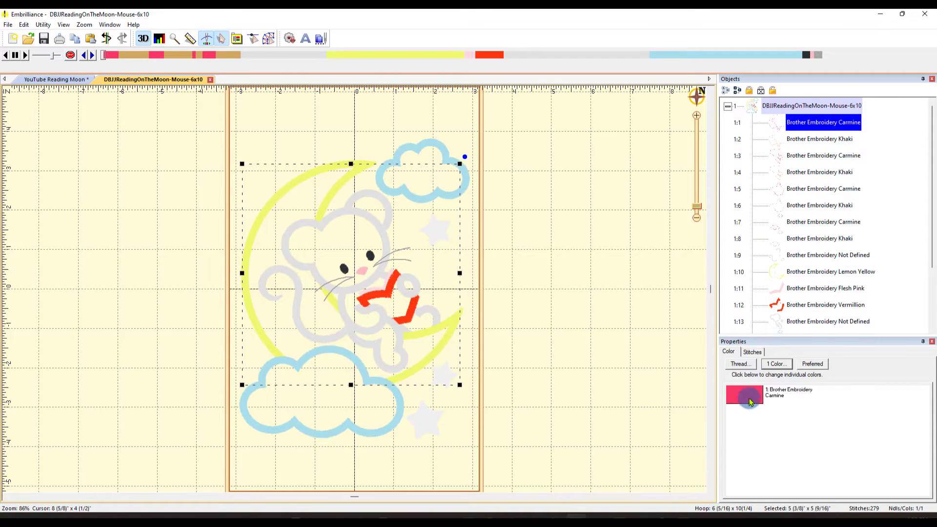
pyautogui.click(750, 401)
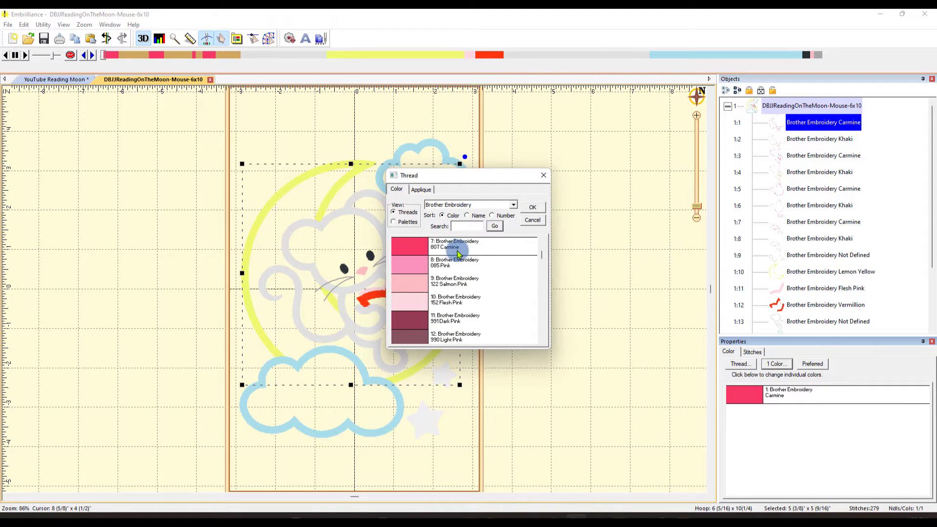
pyautogui.click(422, 190)
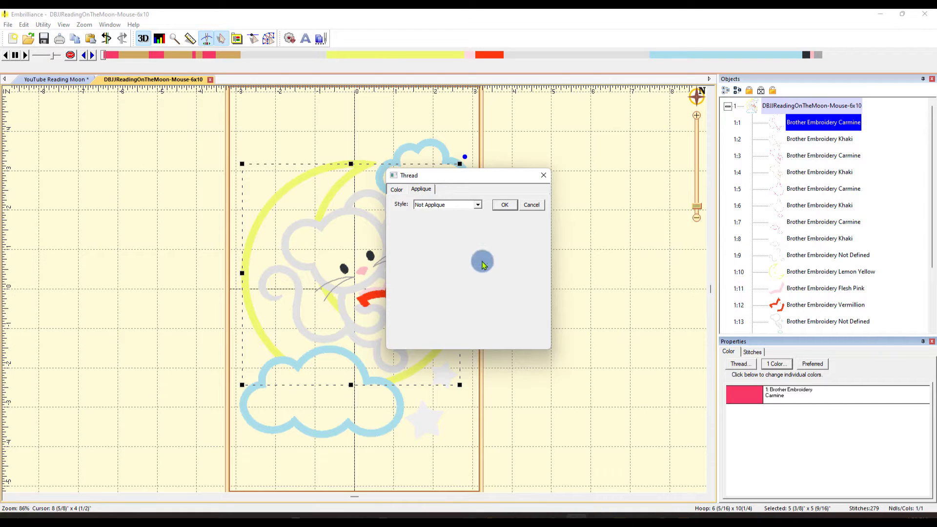
pyautogui.click(478, 206)
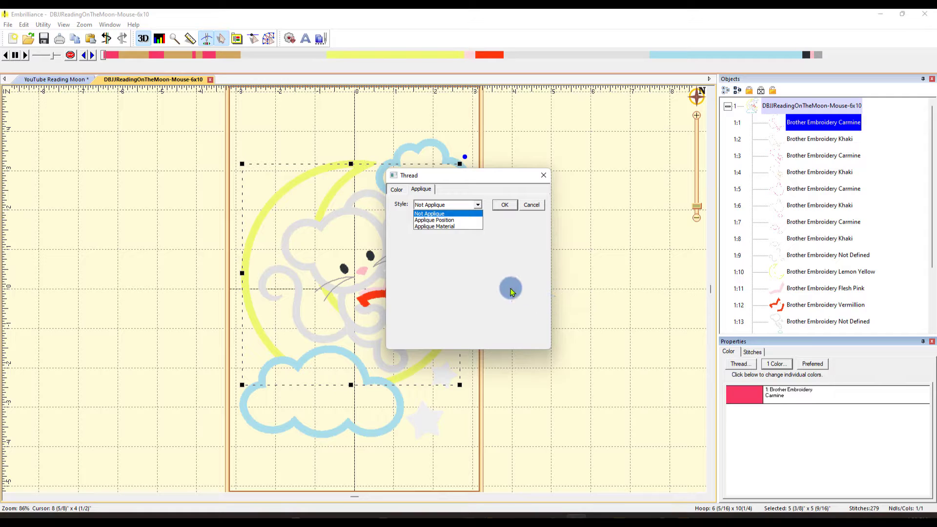
pyautogui.click(454, 222)
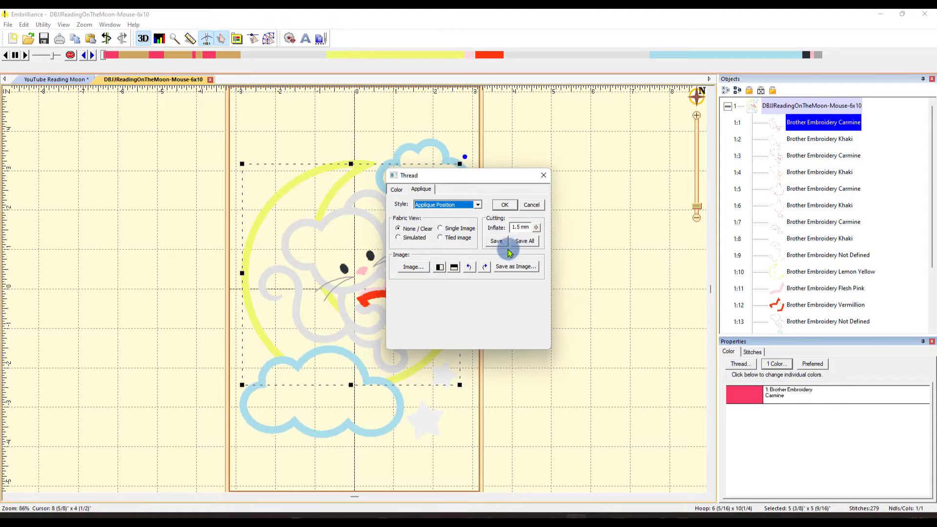
pyautogui.doubleClick(519, 227)
pyautogui.click(520, 228)
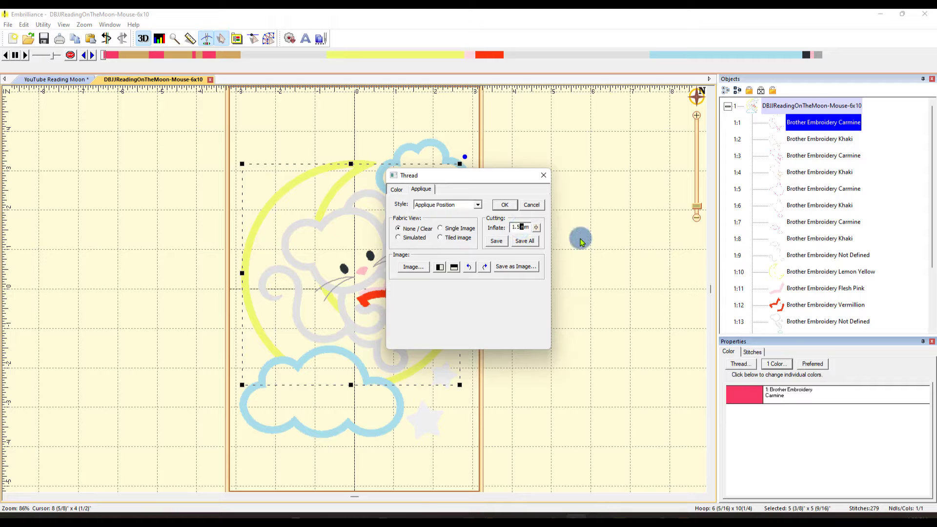
pyautogui.doubleClick(528, 228)
pyautogui.click(528, 227)
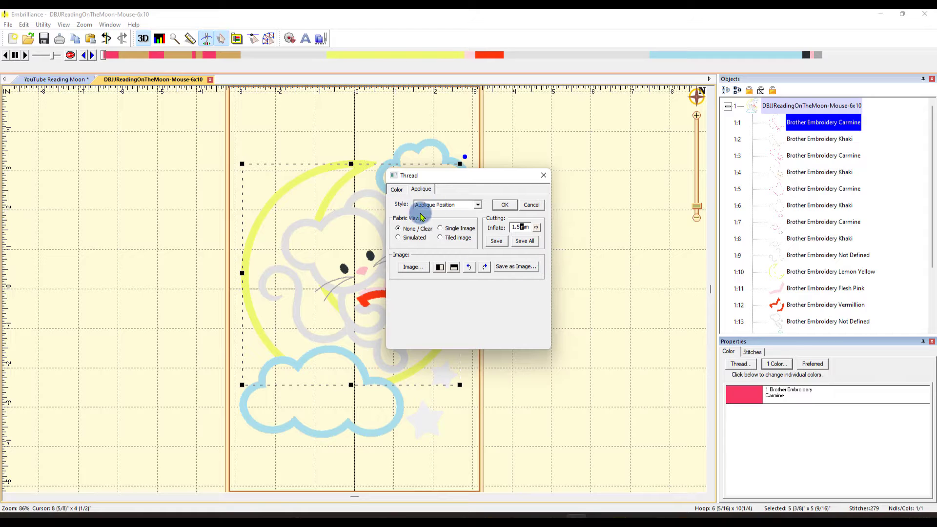
# Start saving the moon's cutting file and create a folder named DBJJ Cut Files in Downloads.
pyautogui.click(496, 241)
pyautogui.moveTo(522, 160); pyautogui.dragTo(388, 66)
pyautogui.click(277, 141)
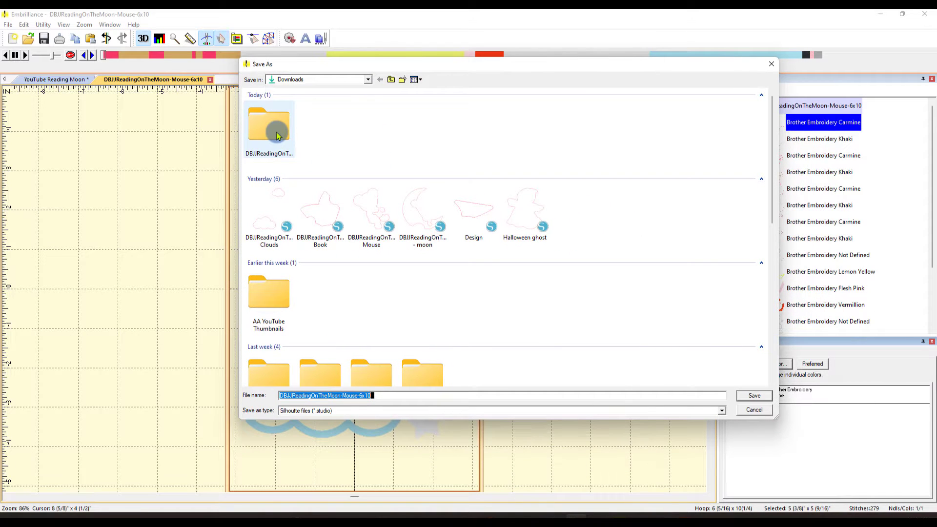
pyautogui.rightClick(341, 131)
pyautogui.click(389, 210)
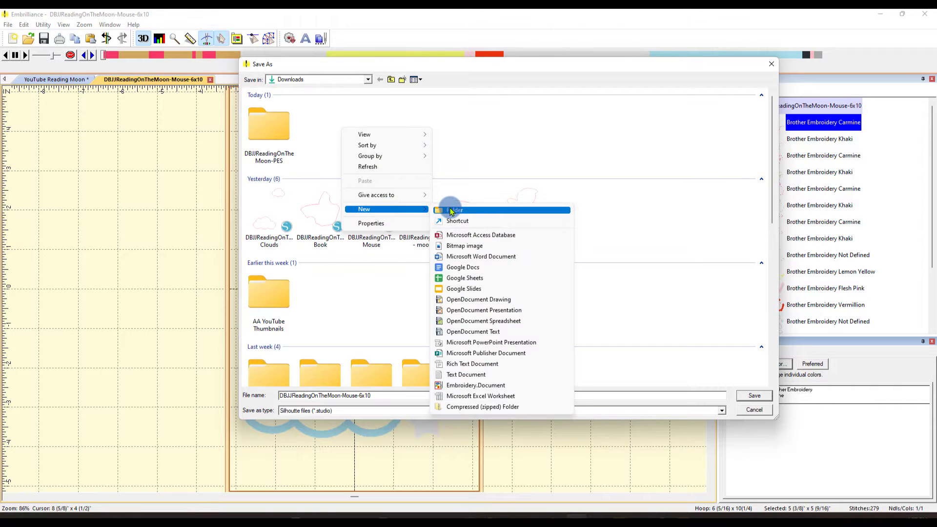
pyautogui.click(445, 209)
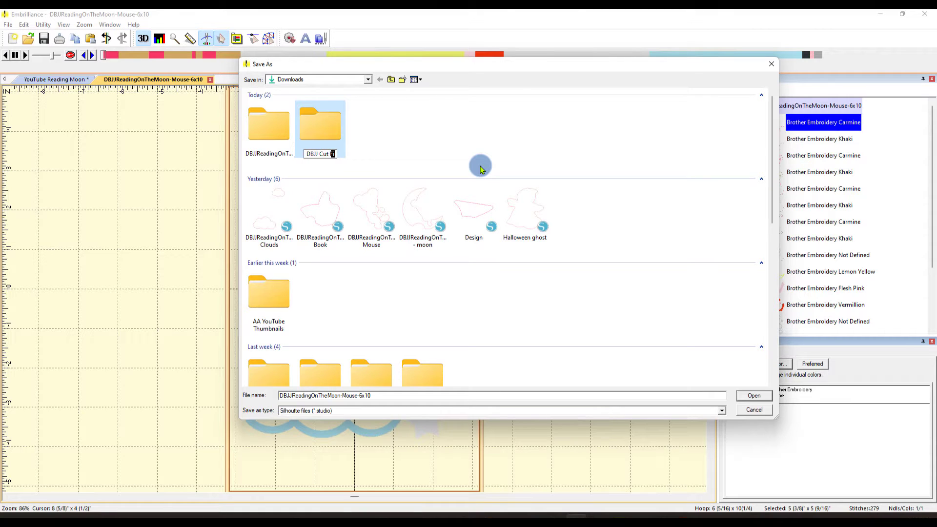
pyautogui.press('Return')
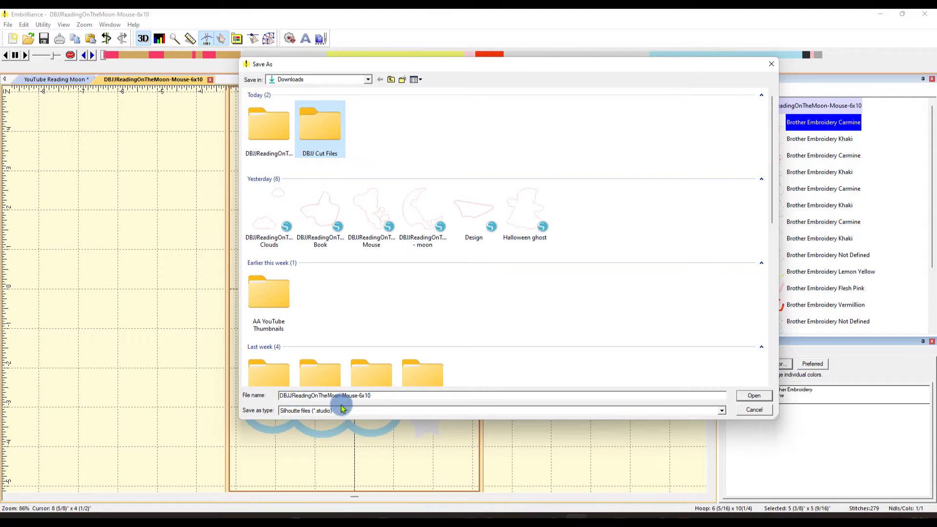
# Save the cut file as SVG named DBJJReadingOnTheMoon-Mouse-6x10- Moon in DBJJ Cut Files at 96 DPI, and close the thread settings.
pyautogui.click(374, 397)
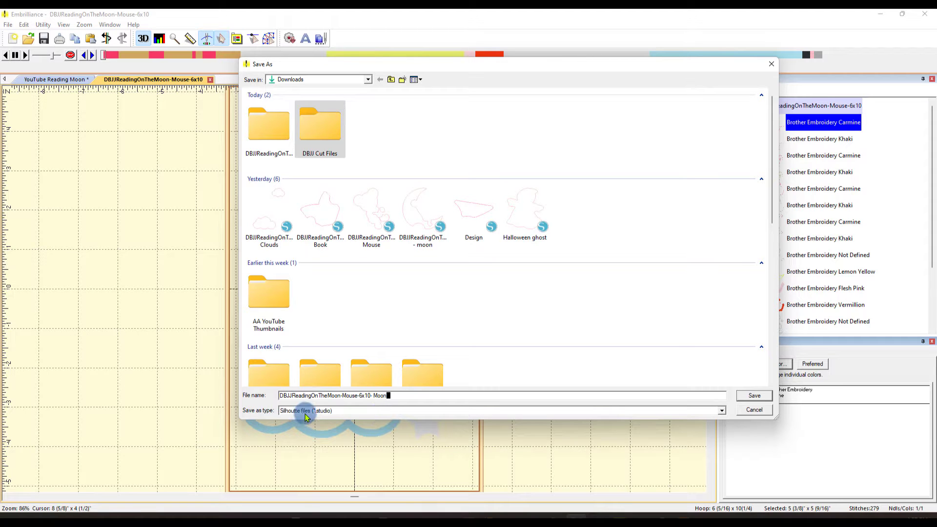
pyautogui.click(364, 412)
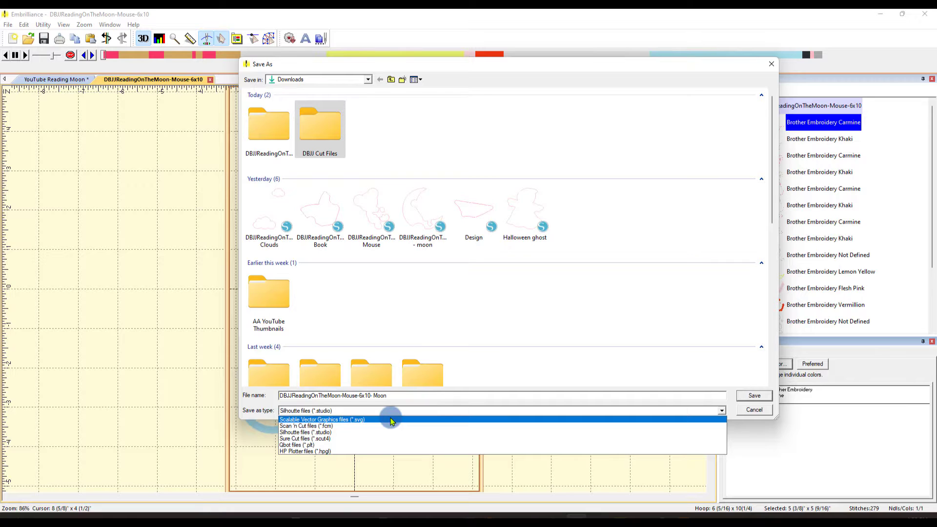
pyautogui.click(365, 420)
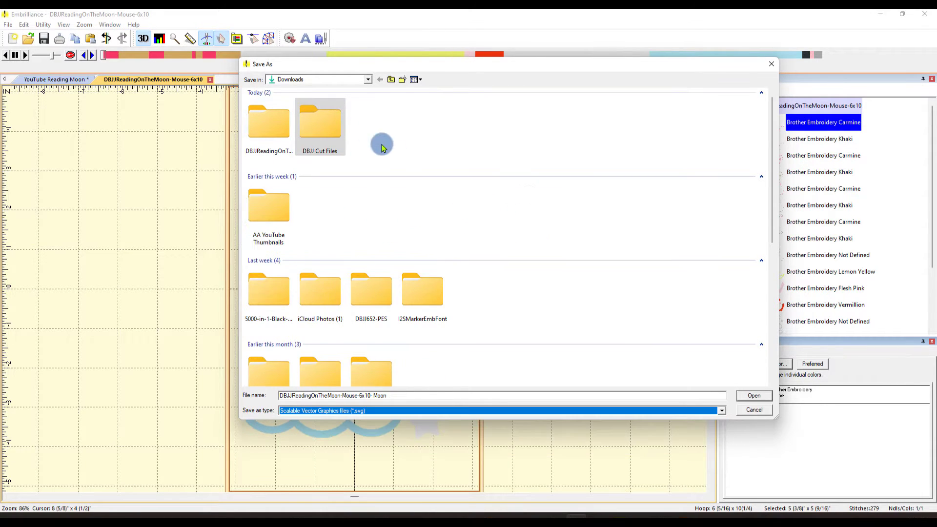
pyautogui.doubleClick(320, 147)
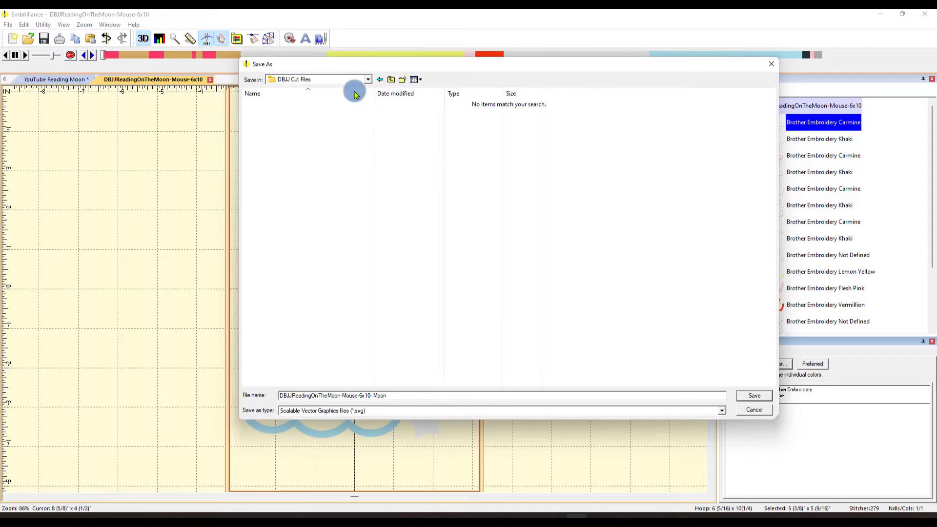
pyautogui.click(759, 399)
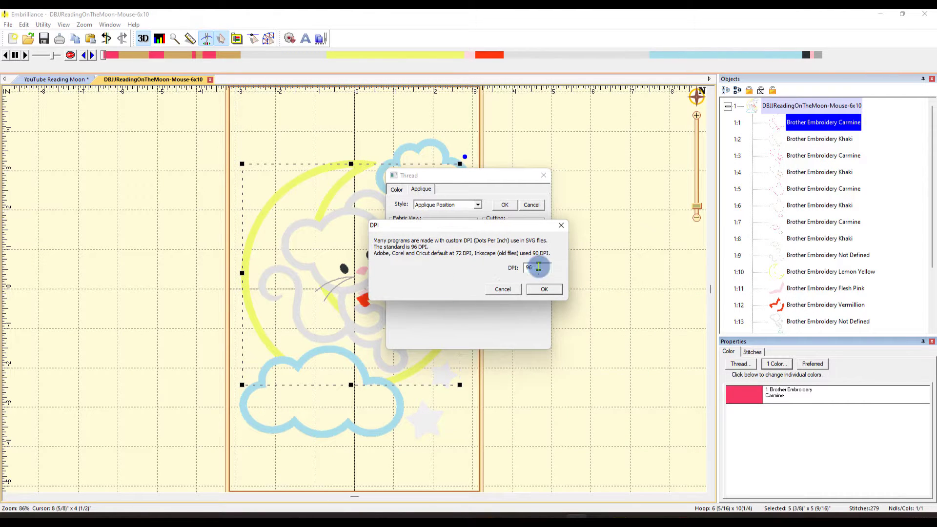
pyautogui.click(545, 290)
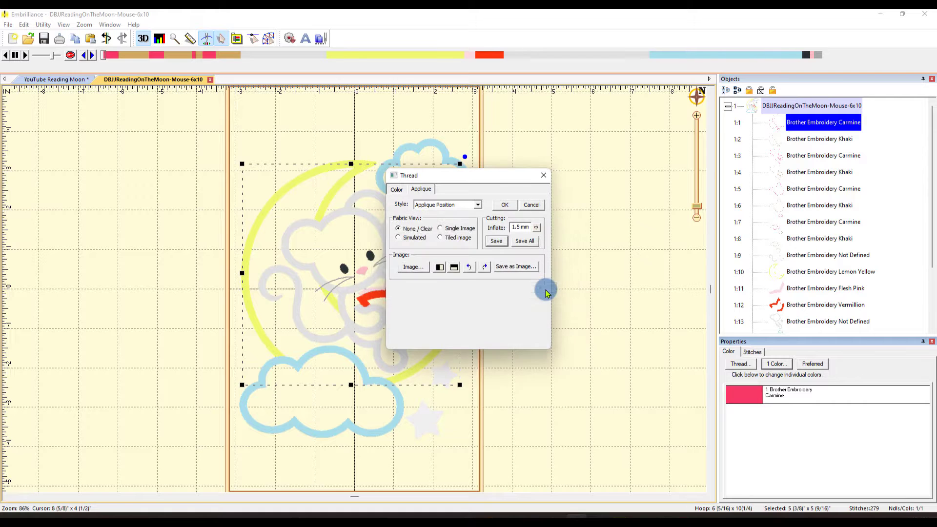
pyautogui.click(544, 176)
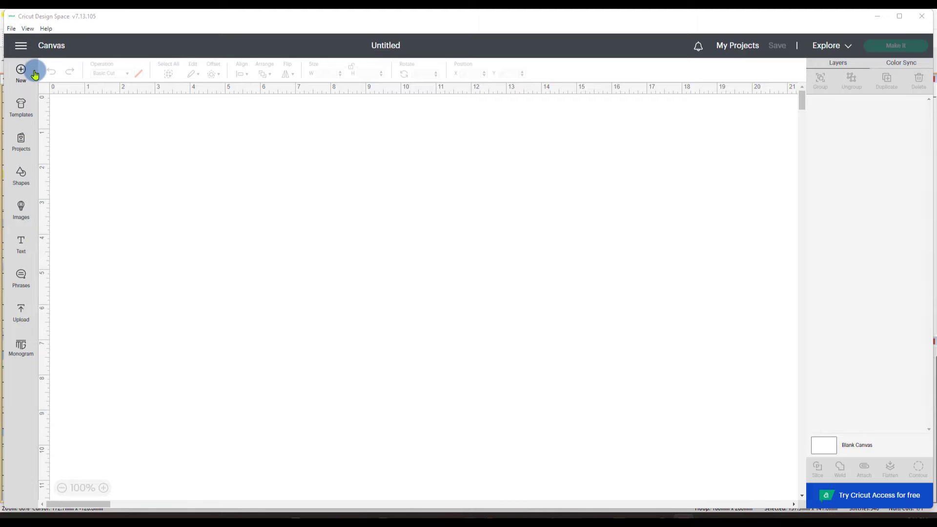
# Start an image upload and choose the moon SVG file from the DBJJ Cut Files folder in Downloads.
pyautogui.click(21, 316)
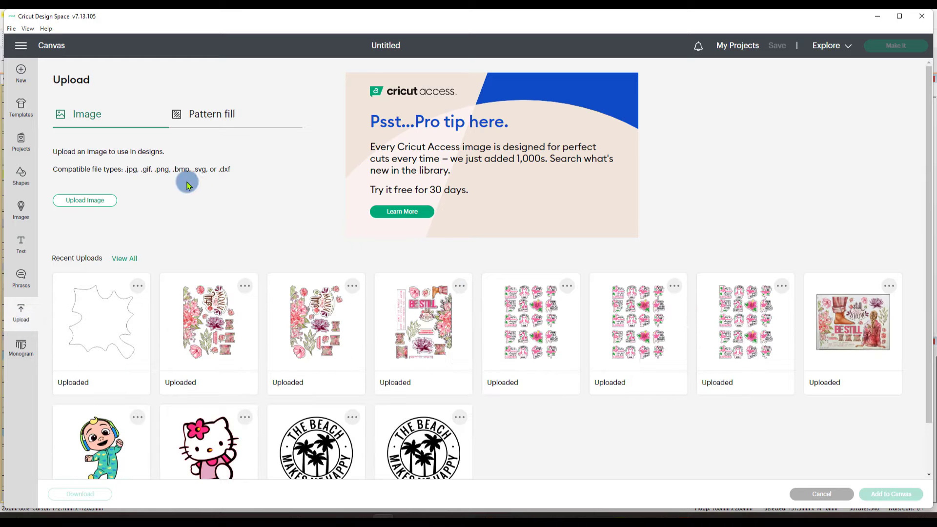
pyautogui.click(83, 202)
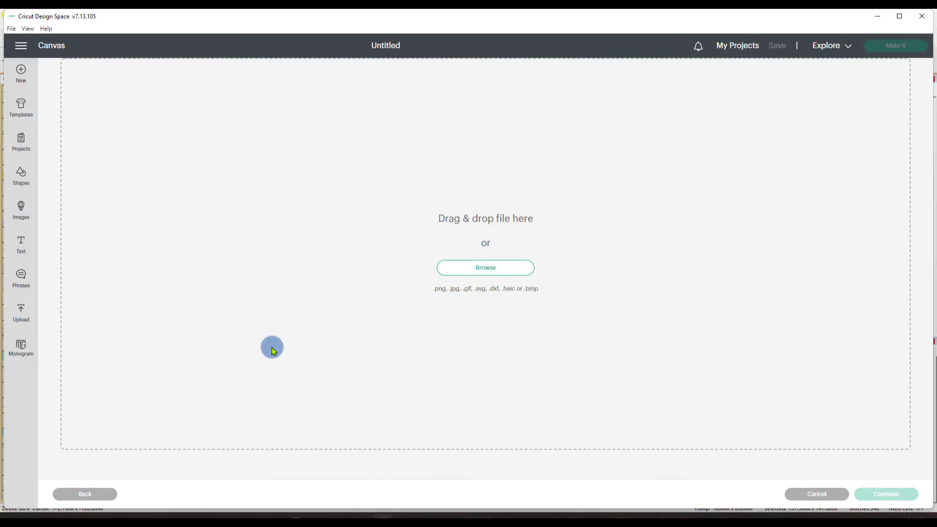
pyautogui.click(487, 270)
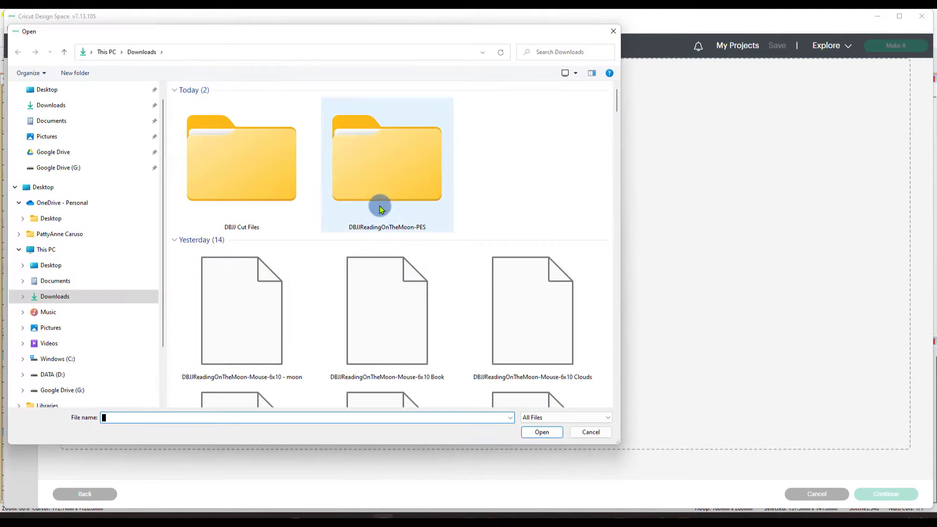
pyautogui.click(244, 181)
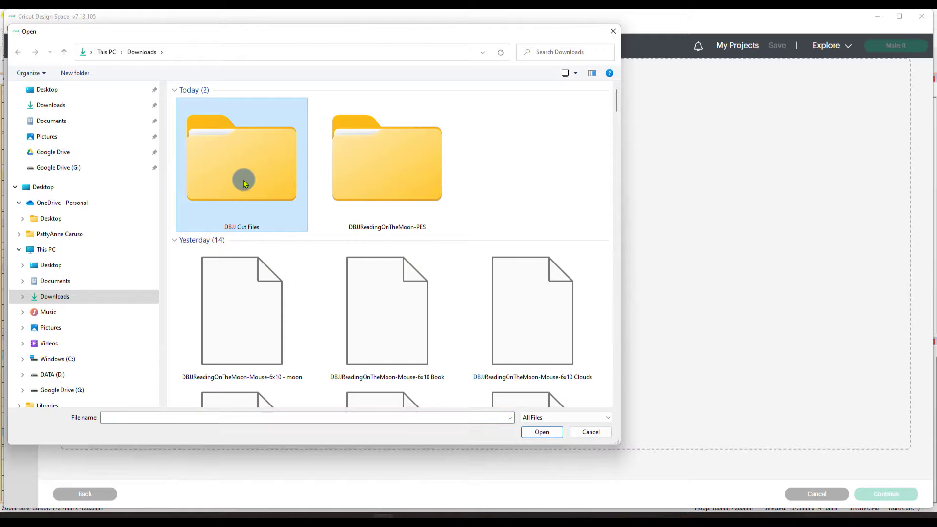
pyautogui.doubleClick(244, 180)
pyautogui.click(258, 105)
pyautogui.doubleClick(258, 104)
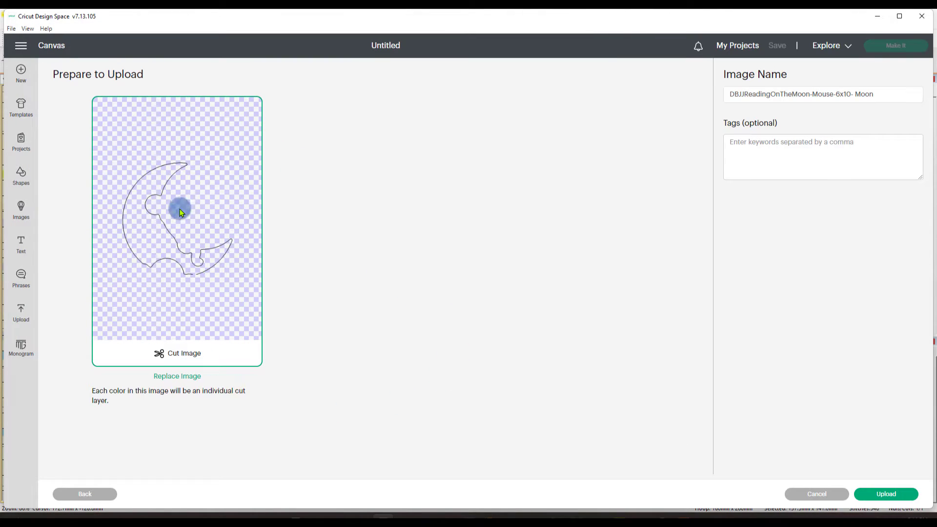
# Upload the moon cut image under its existing name and add it to the canvas.
pyautogui.click(897, 496)
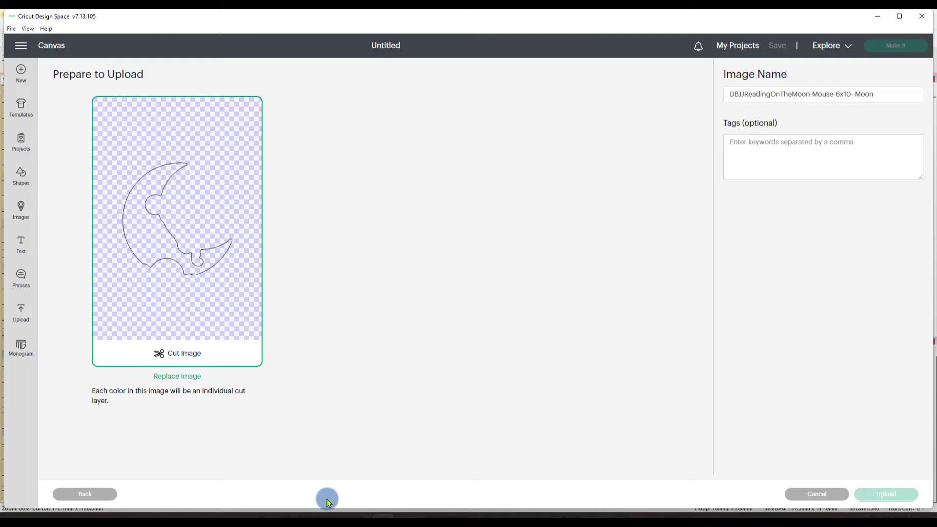
pyautogui.click(113, 356)
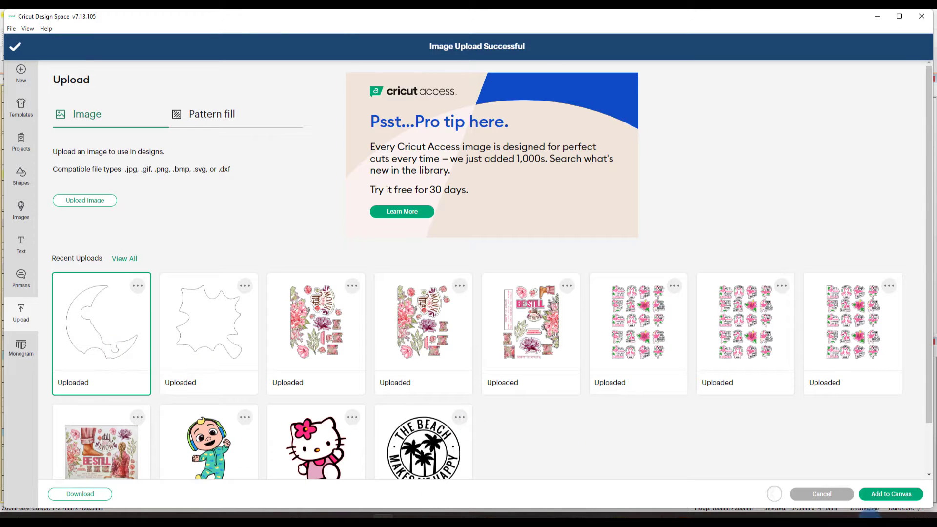
pyautogui.click(904, 497)
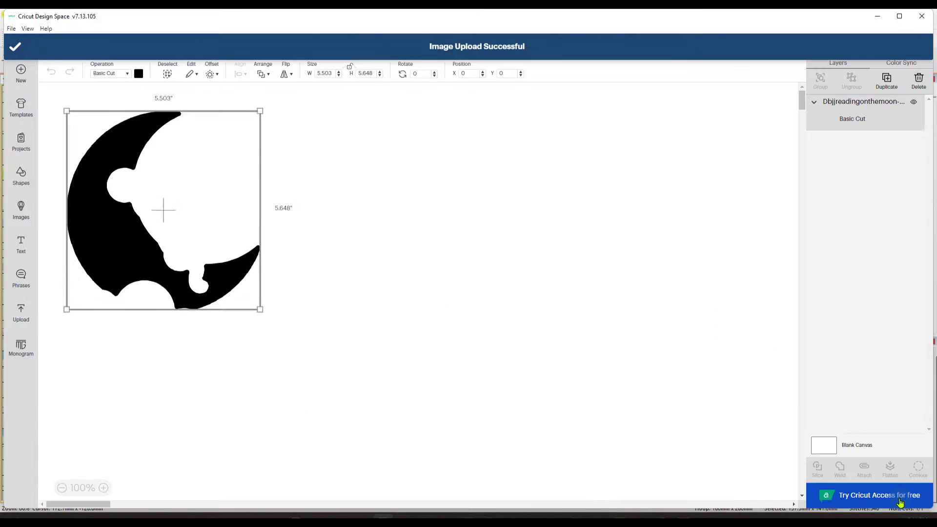
pyautogui.click(467, 370)
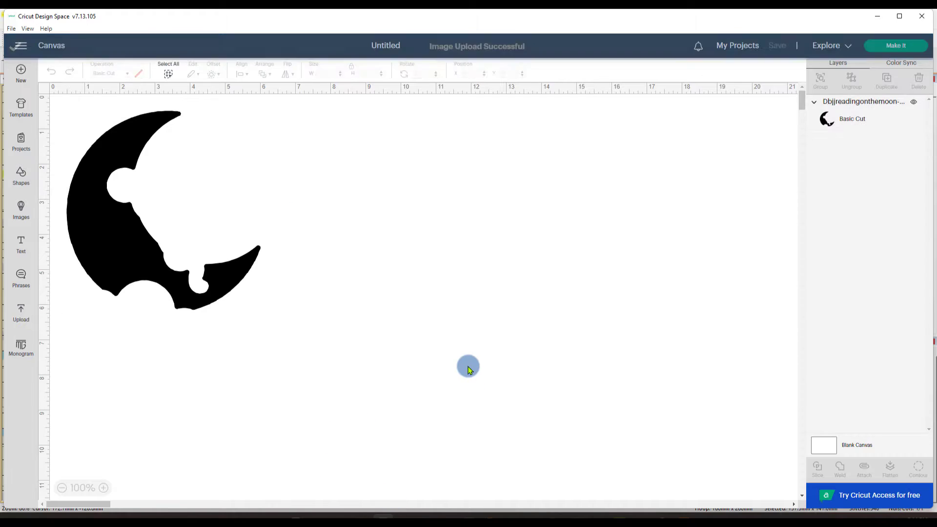
# Check the moon's size settings and its placement in the cutting mat preview, then return to the canvas.
pyautogui.click(238, 276)
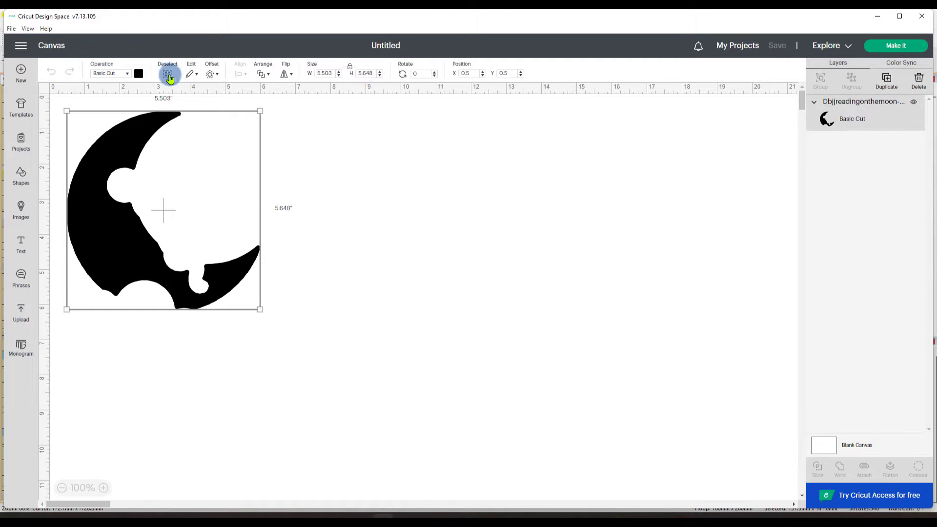
pyautogui.click(138, 73)
pyautogui.click(383, 194)
pyautogui.click(881, 62)
pyautogui.click(888, 46)
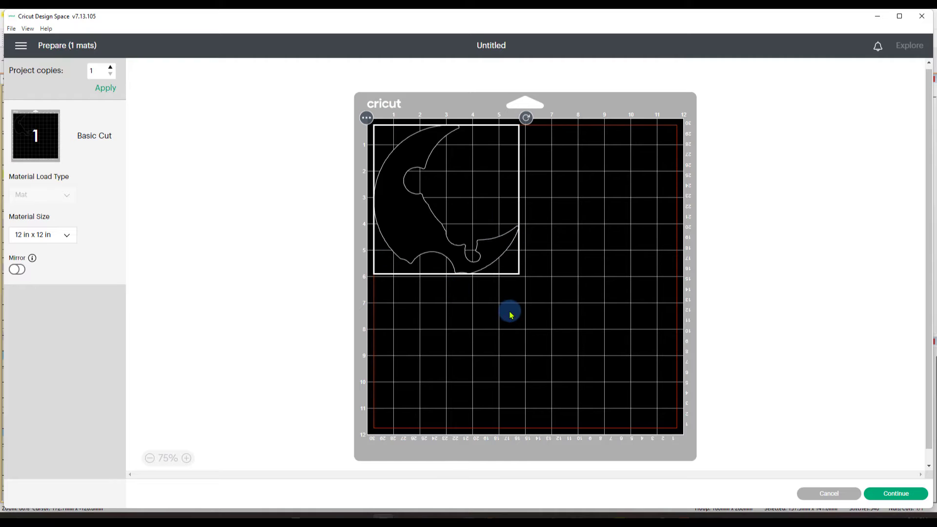
pyautogui.click(822, 493)
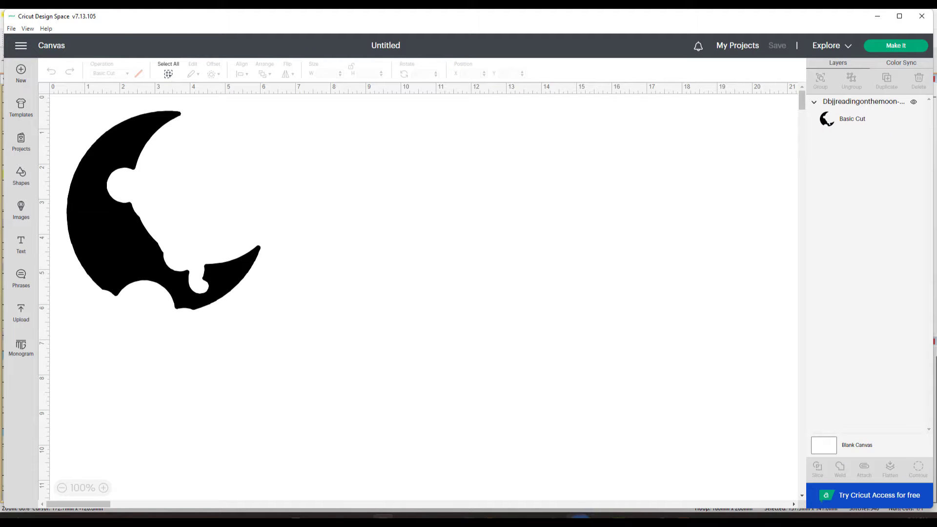
# Switch to the DBJJReadingOnTheMoon-Mouse-6x10 design in Embrilliance and move the moon's khaki outline and lemon yellow border.
pyautogui.click(577, 516)
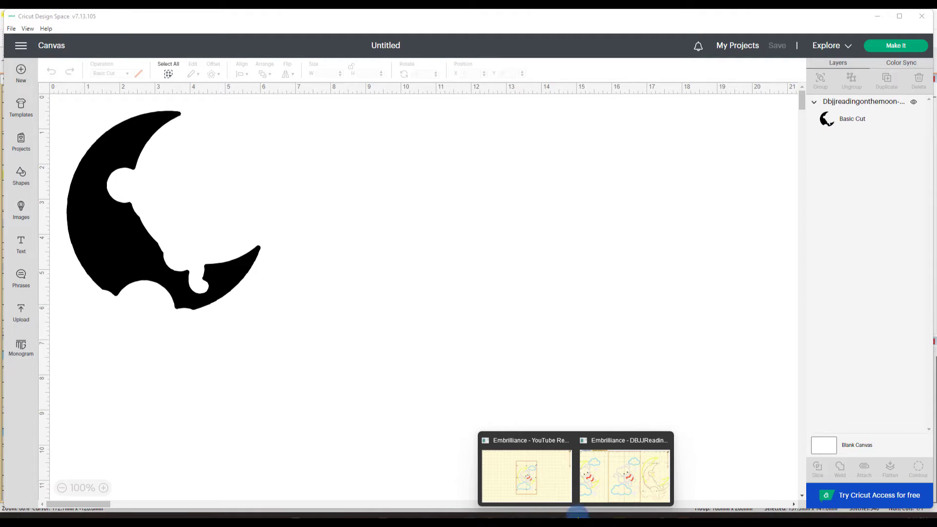
pyautogui.click(594, 493)
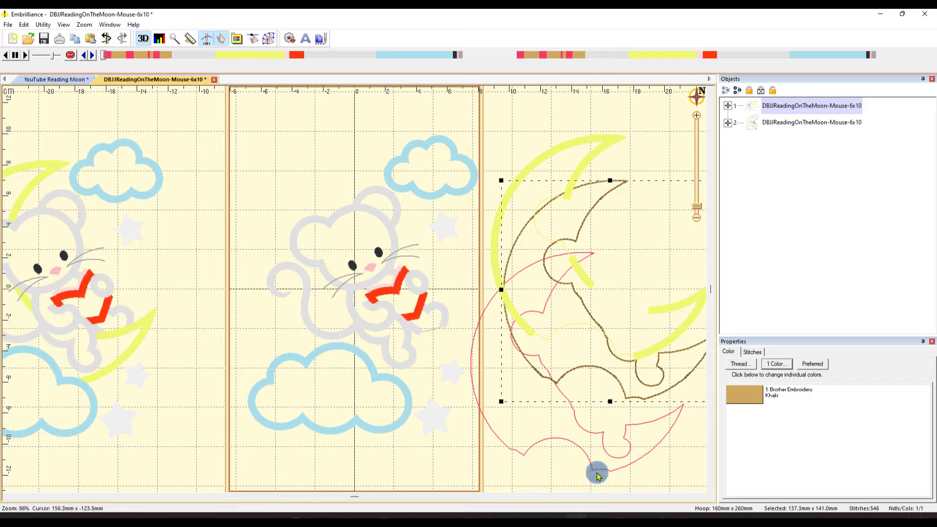
pyautogui.click(586, 142)
pyautogui.click(550, 138)
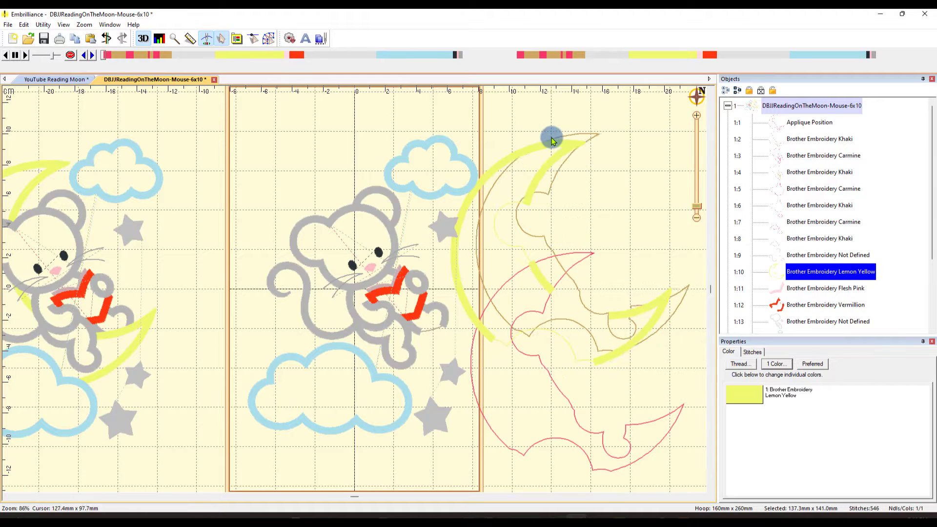
# Examine the cutting options and available cut file types for the moon's carmine outline, including Scan 'n Cut (*.fcm), without saving.
pyautogui.click(509, 452)
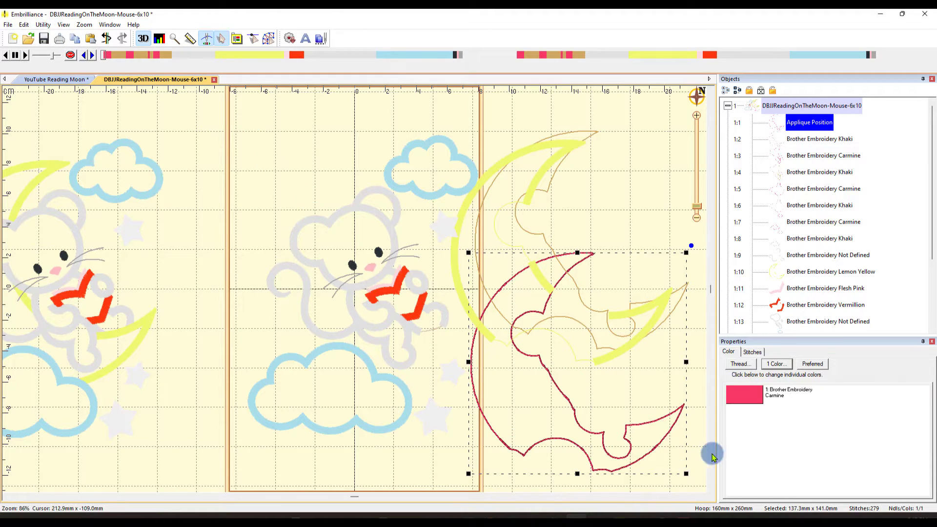
pyautogui.click(751, 396)
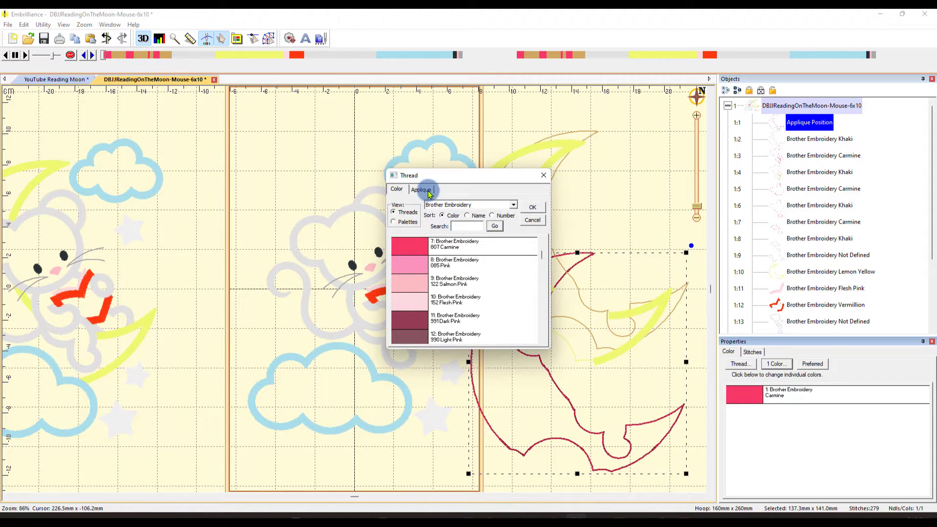
pyautogui.click(429, 192)
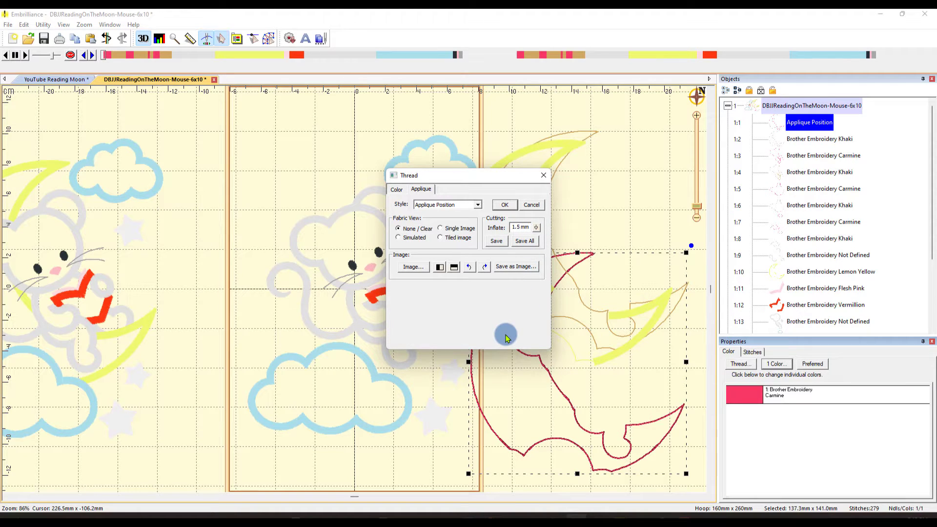
pyautogui.click(495, 242)
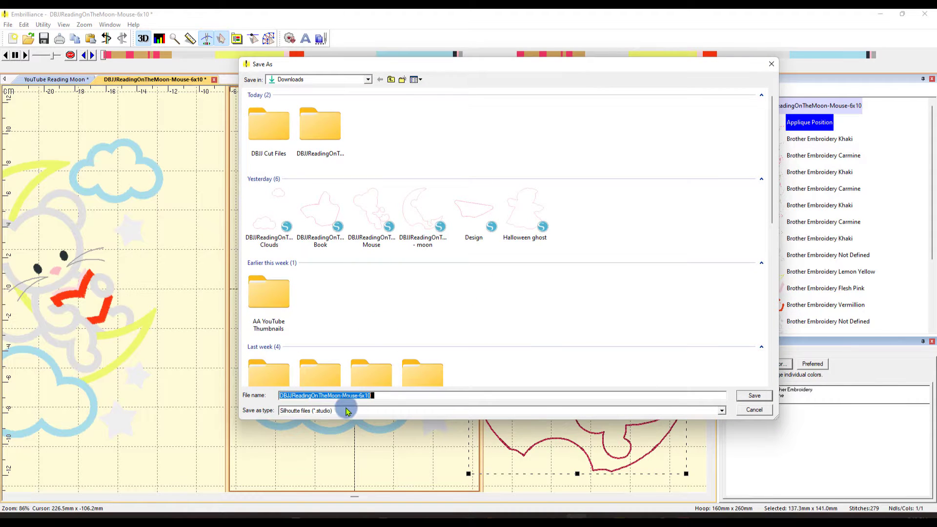
pyautogui.click(345, 411)
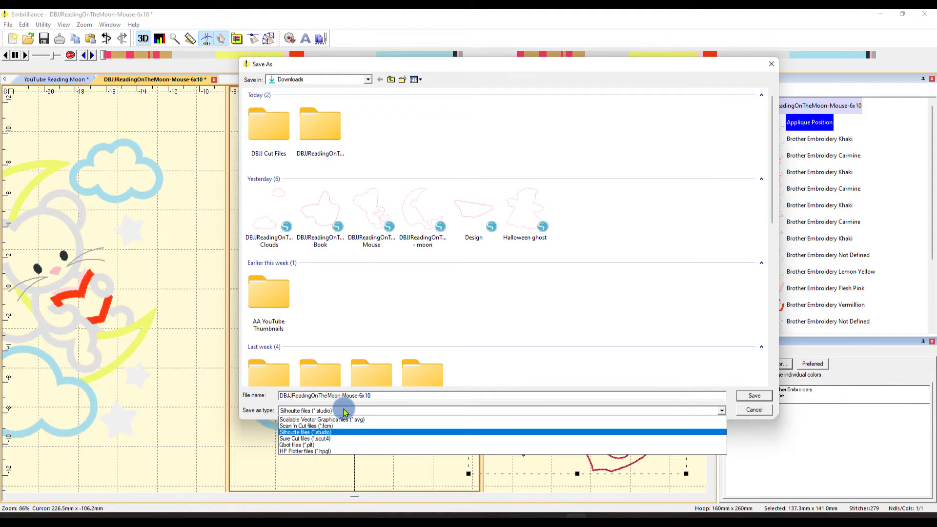
pyautogui.click(325, 427)
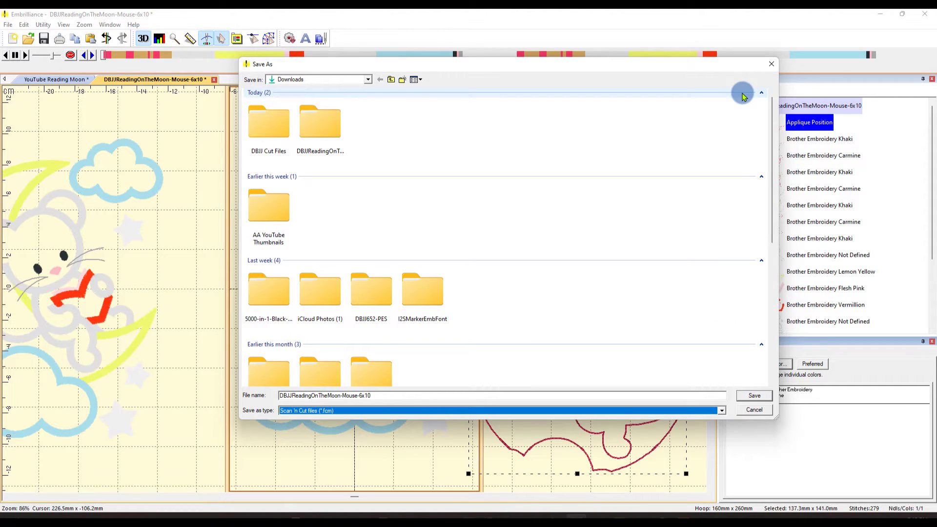
pyautogui.click(770, 67)
pyautogui.click(548, 180)
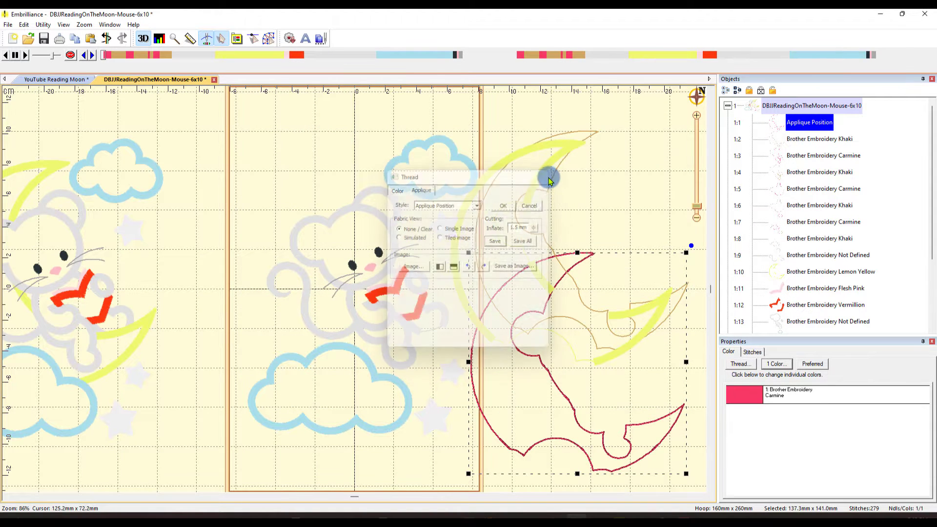
# Undo the separation of the design pieces back to one assembled design, and rename its first object Applique Position Moon.
pyautogui.click(105, 41)
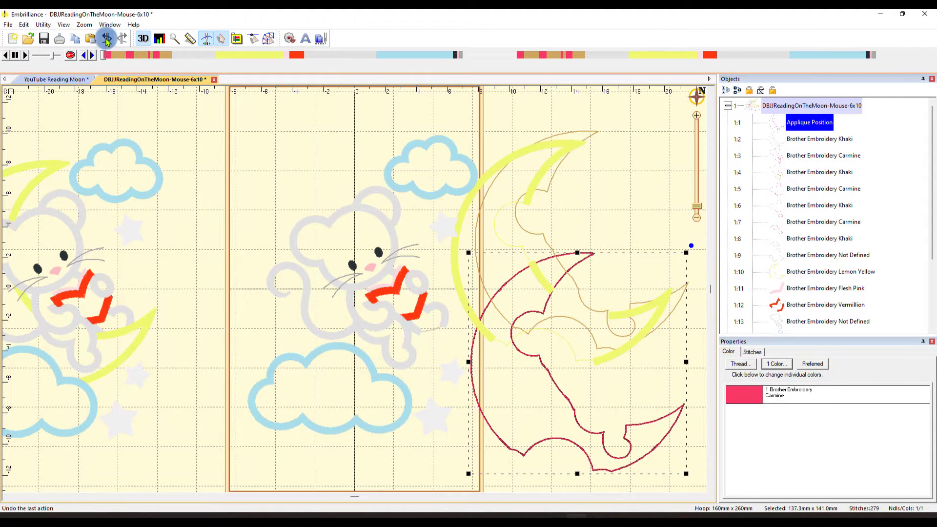
pyautogui.click(106, 40)
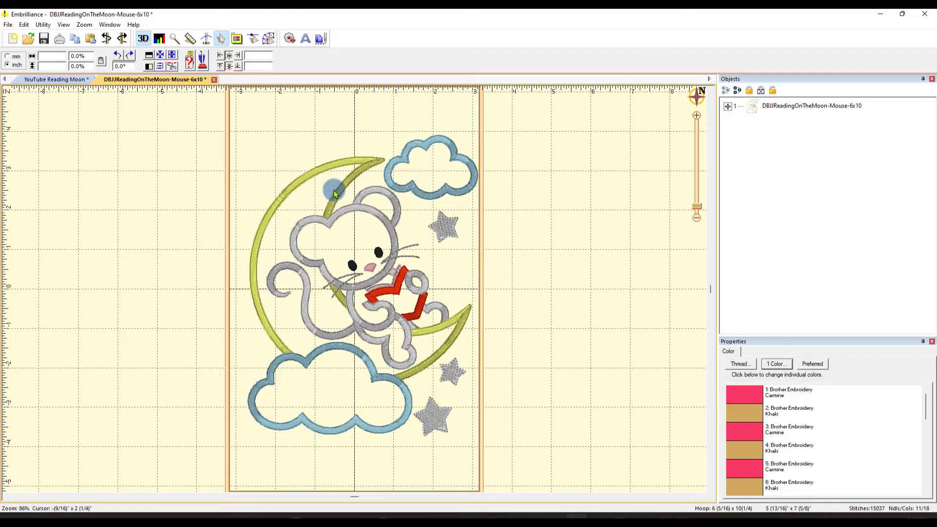
pyautogui.click(727, 106)
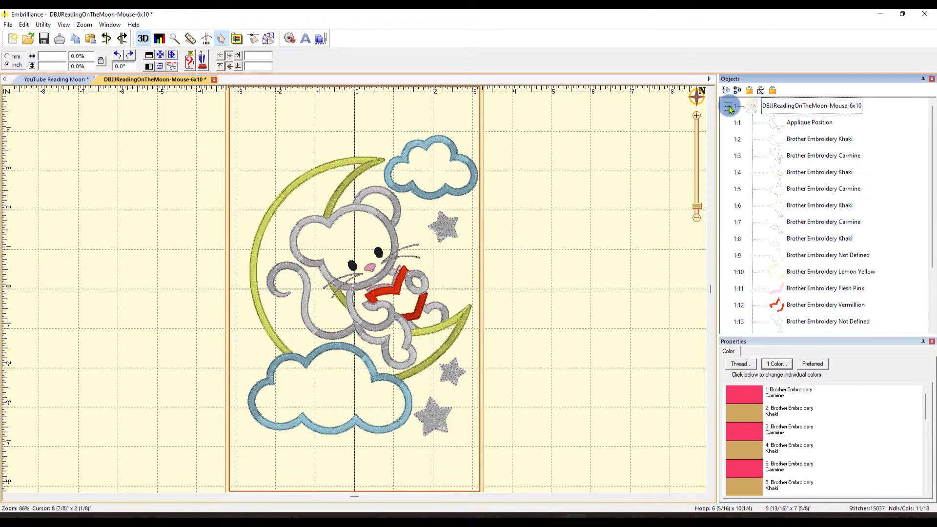
pyautogui.click(823, 124)
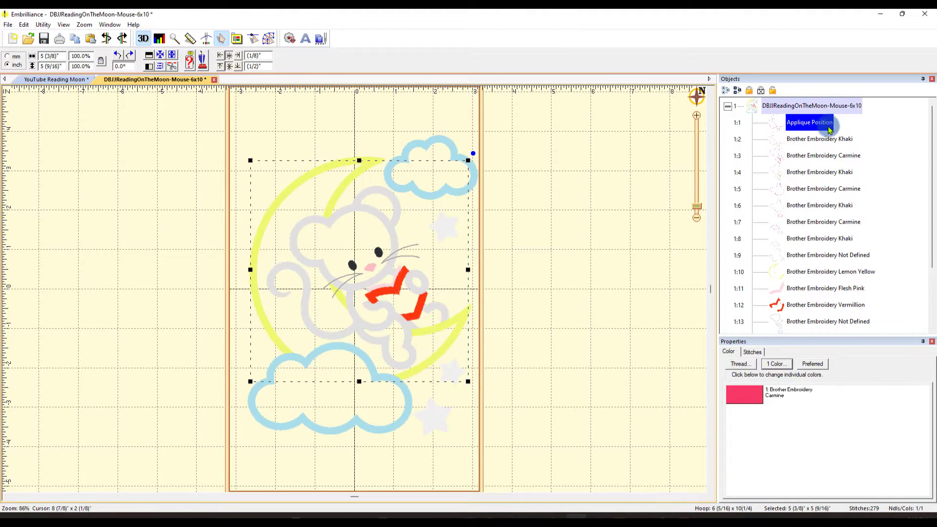
pyautogui.click(831, 125)
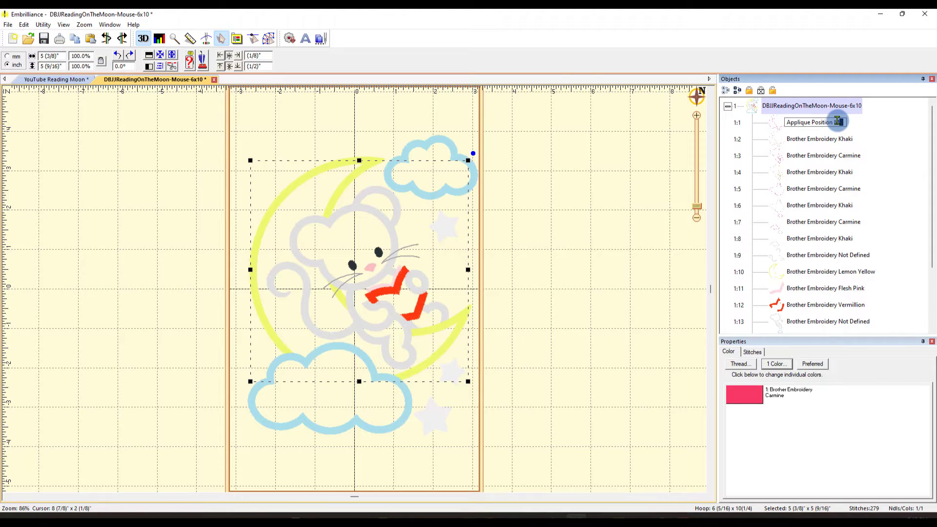
pyautogui.write('Moon')
pyautogui.press('Return')
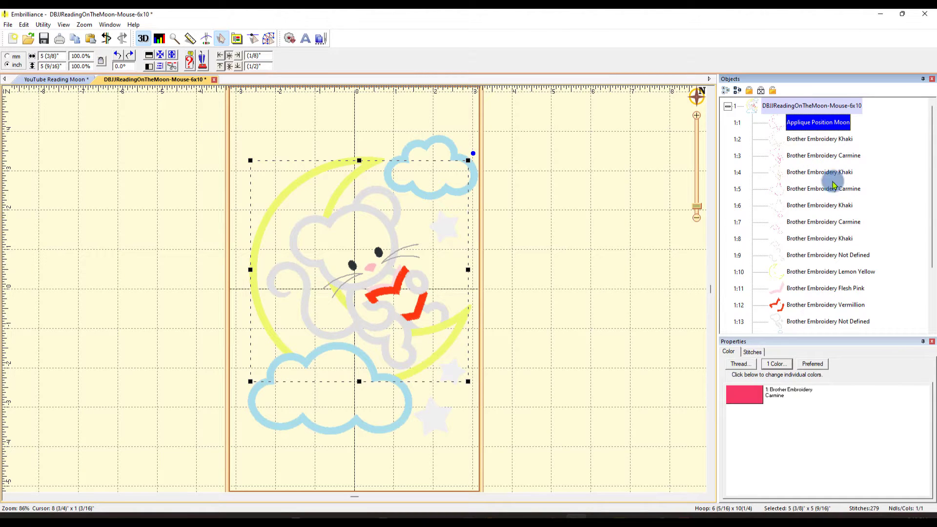
# Set the applique style of the second Carmine object, the mouse outline at 1:3, to Applique Position.
pyautogui.click(835, 156)
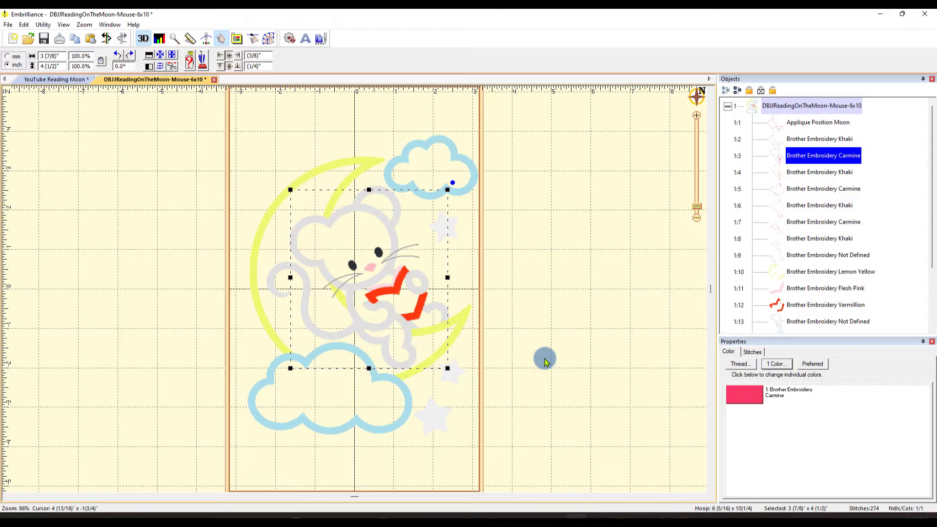
pyautogui.click(748, 399)
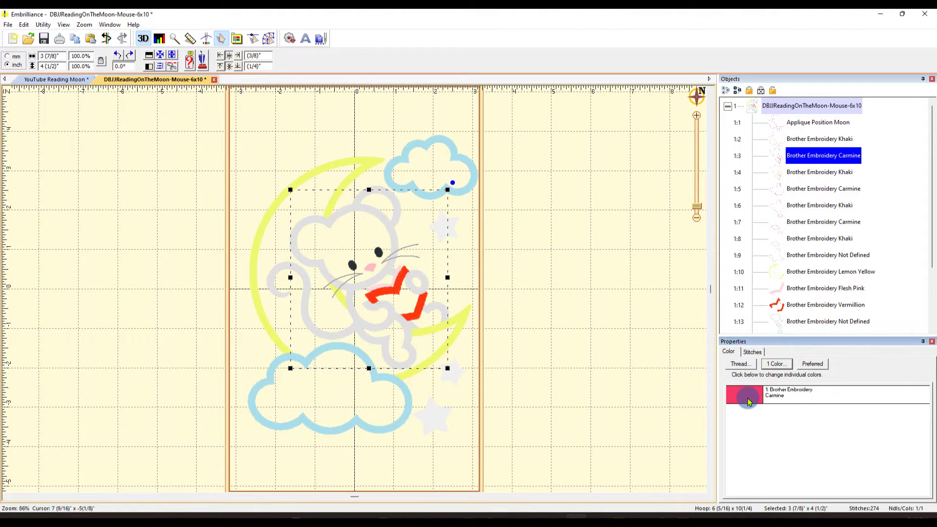
pyautogui.click(428, 194)
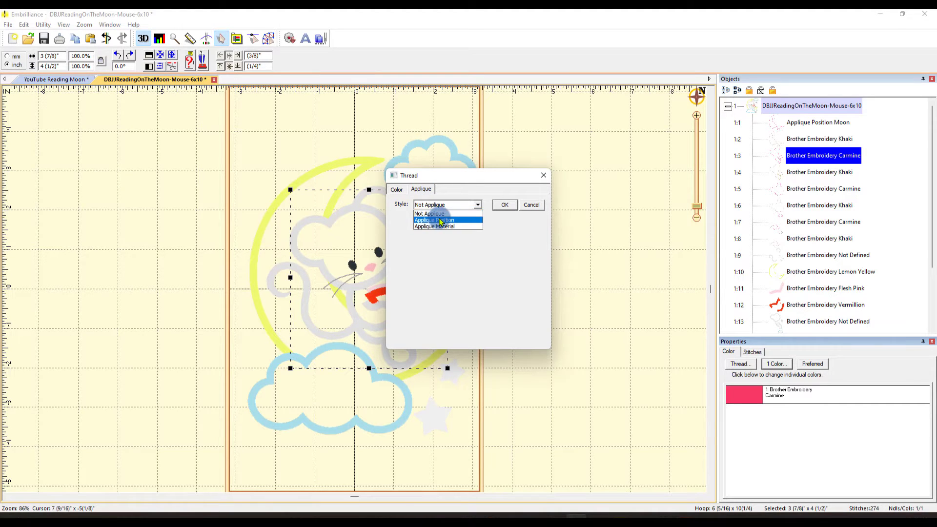
pyautogui.click(441, 222)
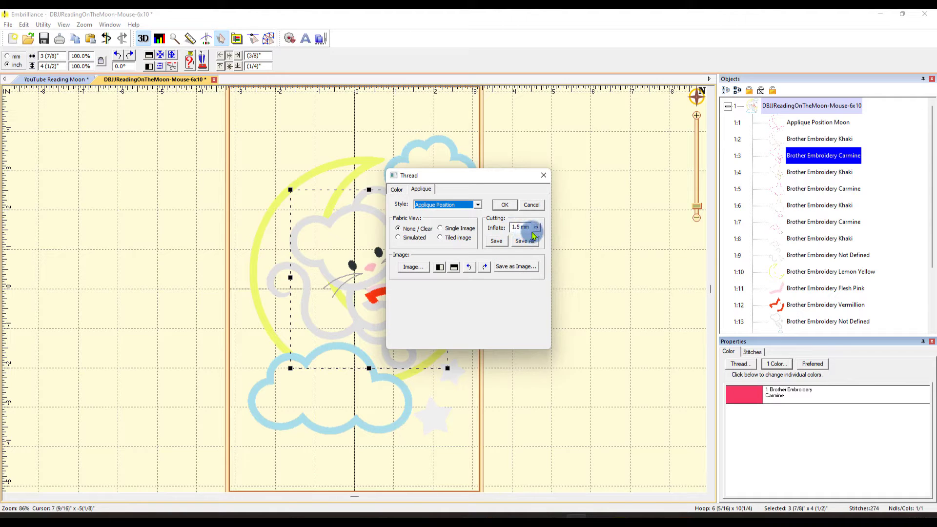
# Export the mouse outline as a Scalable Vector Graphics cut file named DBJJReadingOnTheMoon-Mouse-6x10 - Mouse at 96 DPI and close the thread settings.
pyautogui.click(496, 242)
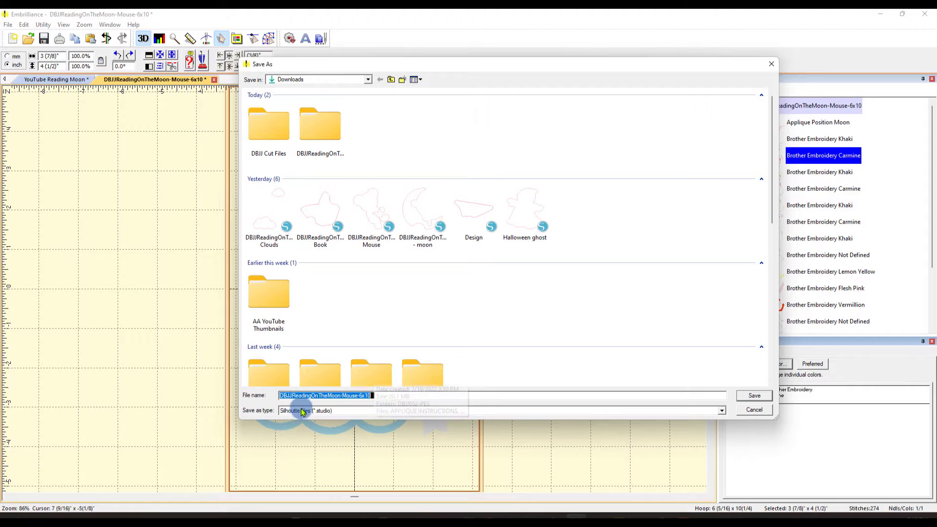
pyautogui.click(345, 410)
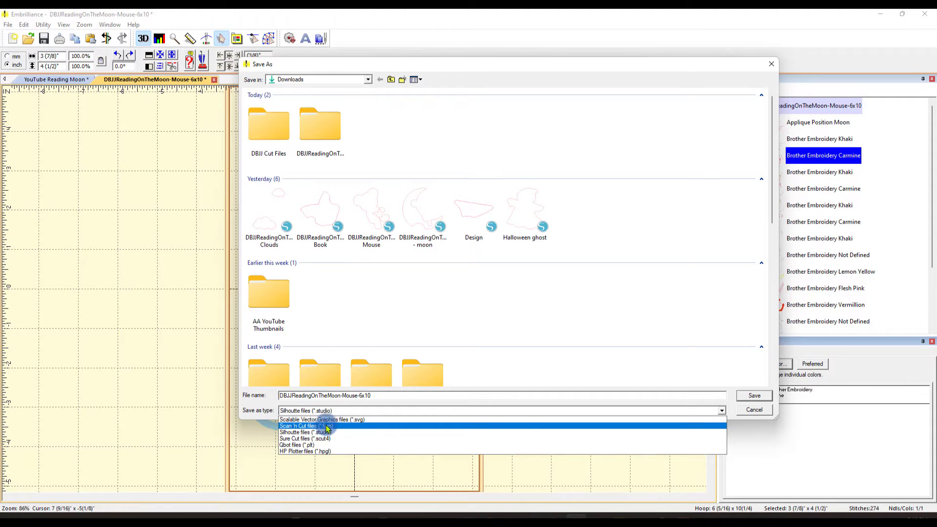
pyautogui.click(328, 419)
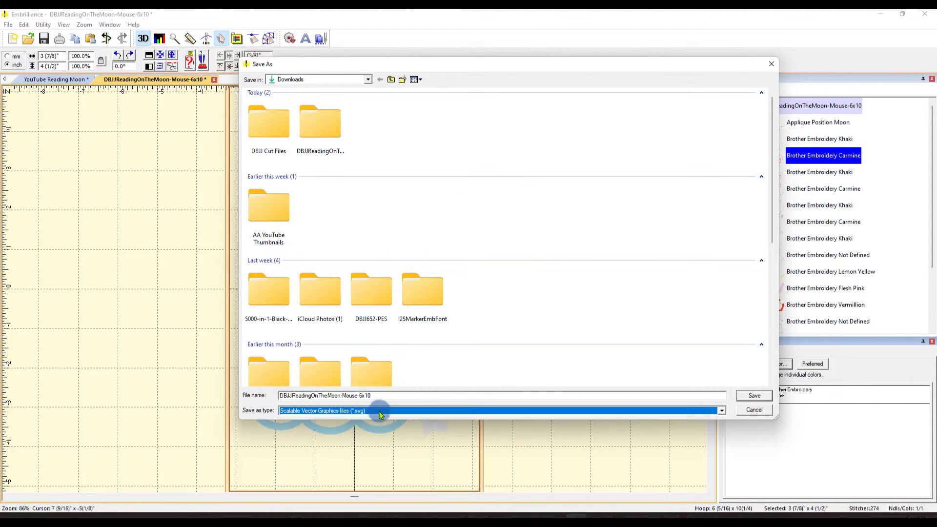
pyautogui.click(385, 396)
pyautogui.write('-')
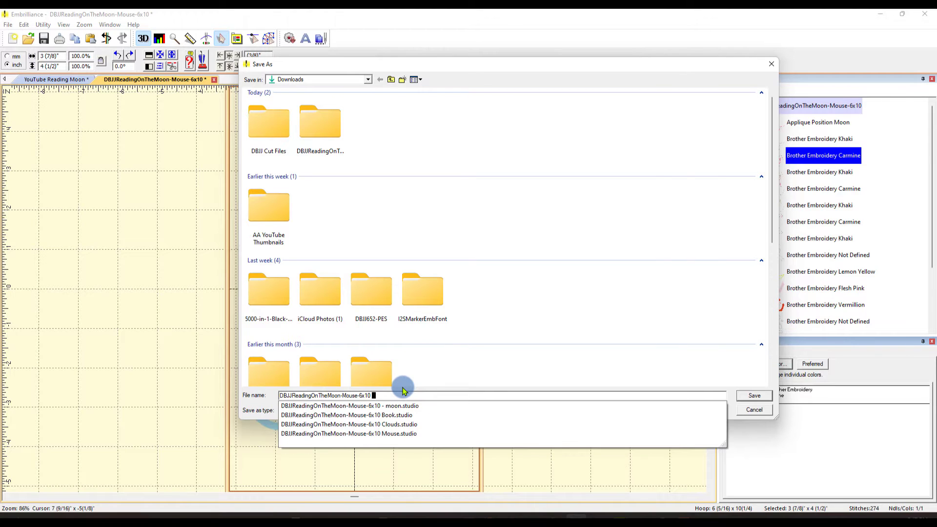
pyautogui.write(' Mouse')
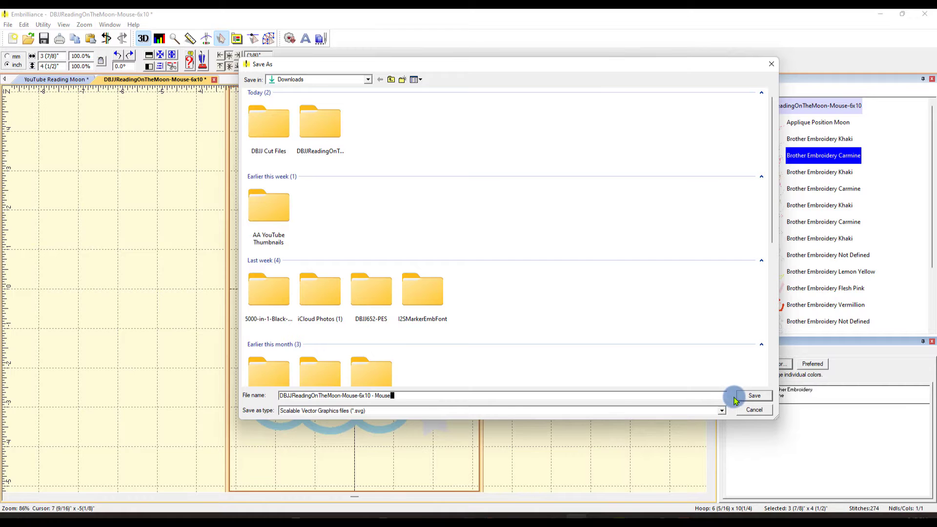
pyautogui.click(751, 396)
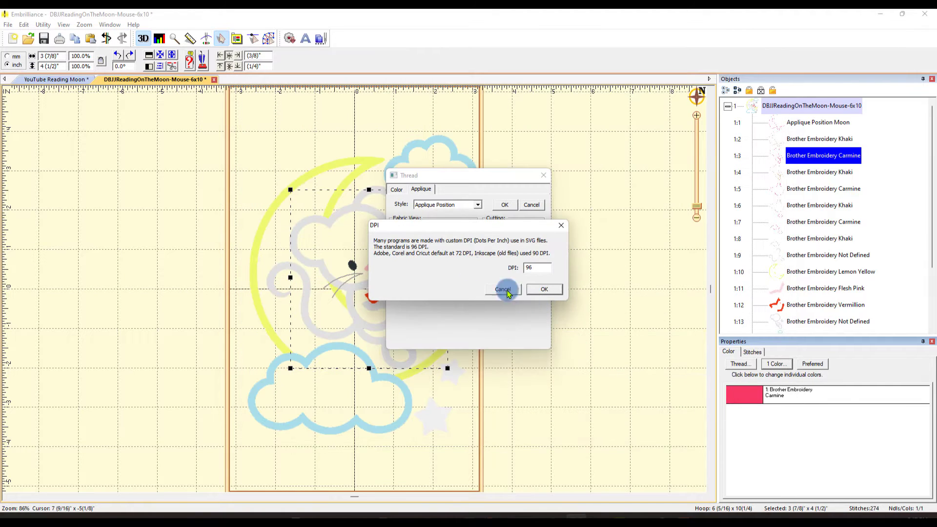
pyautogui.click(545, 289)
pyautogui.click(544, 176)
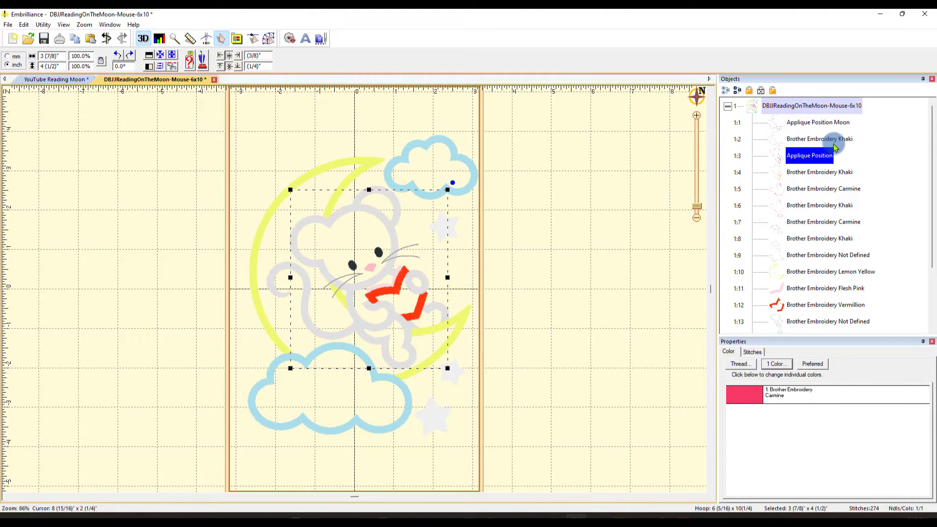
# Rename object 1:3, the mouse outline, as Applique Position Mouse.
pyautogui.click(812, 159)
pyautogui.click(839, 156)
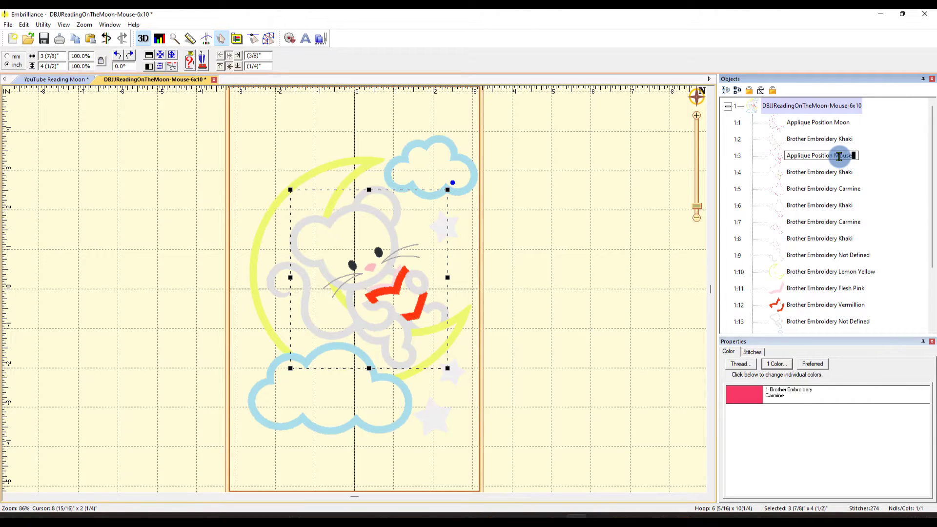
pyautogui.press('Return')
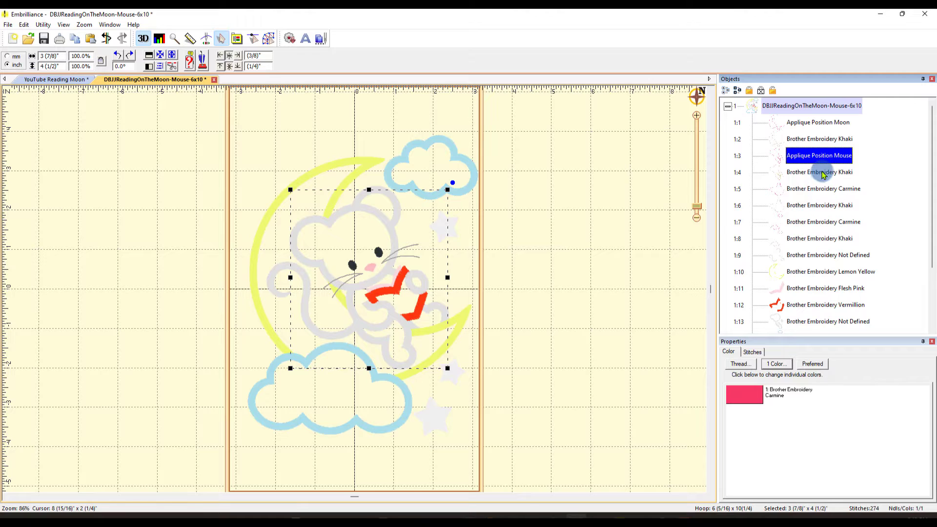
# Set the applique style of the Carmine object at 1:5, the book outline, to Applique Position.
pyautogui.click(822, 175)
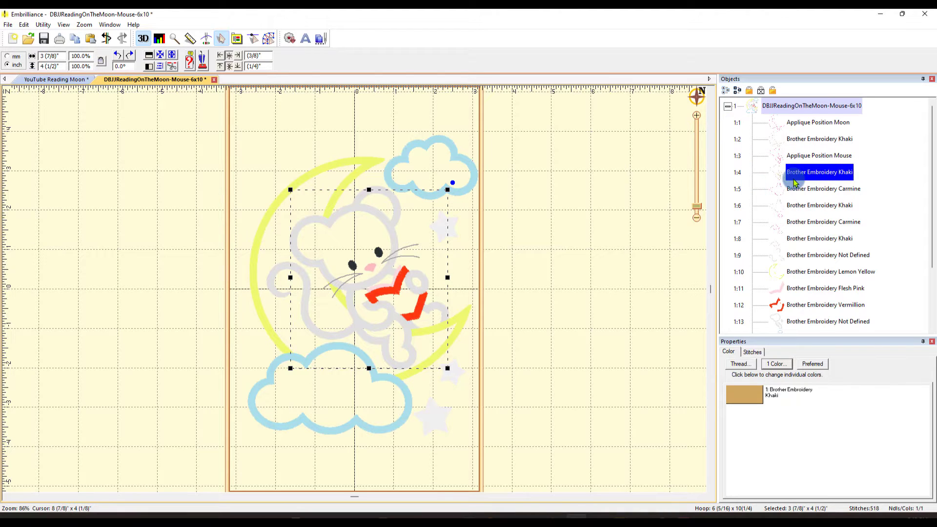
pyautogui.click(822, 189)
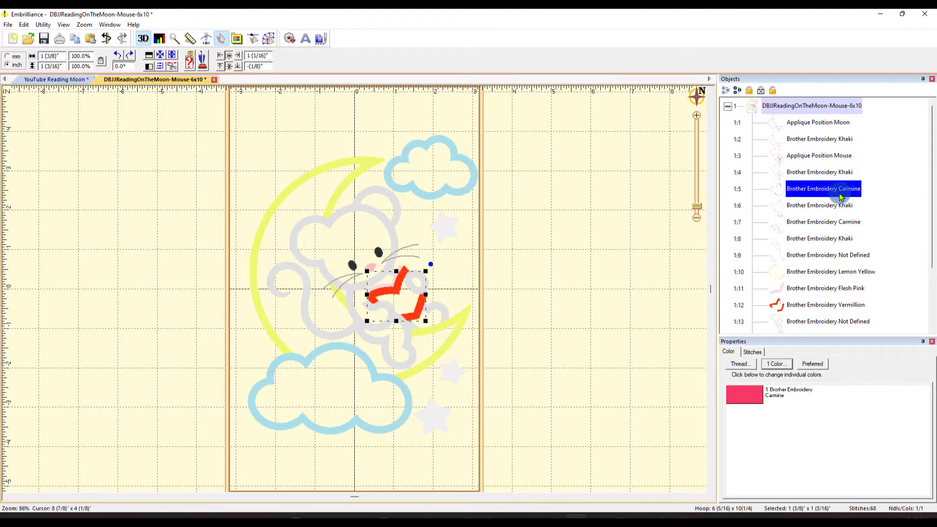
pyautogui.click(746, 398)
pyautogui.click(422, 190)
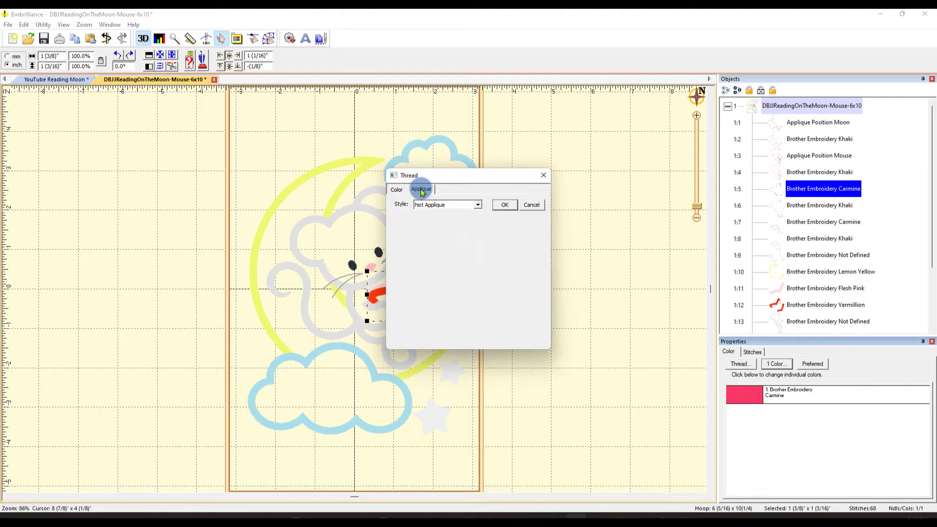
pyautogui.click(476, 204)
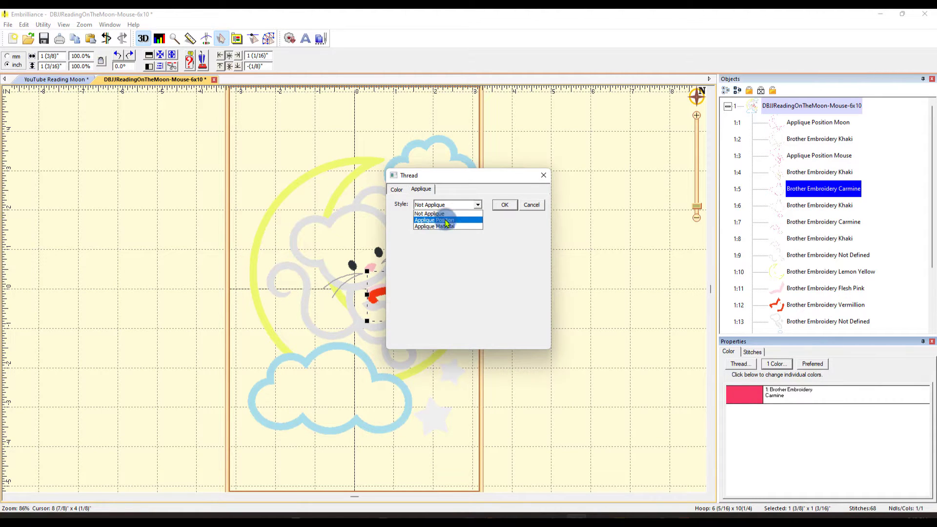
pyautogui.click(445, 220)
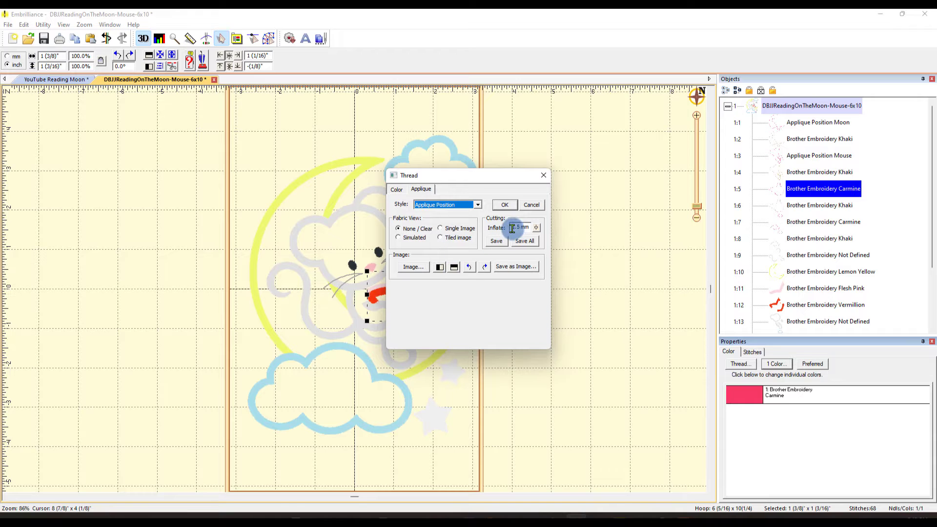
# Export the book outline to the DBJJ Cut Files folder as an SVG file named DBJJReadingOnTheMoon-Mouse-6x10 - Book at 96 DPI.
pyautogui.click(495, 241)
pyautogui.doubleClick(275, 141)
pyautogui.click(377, 395)
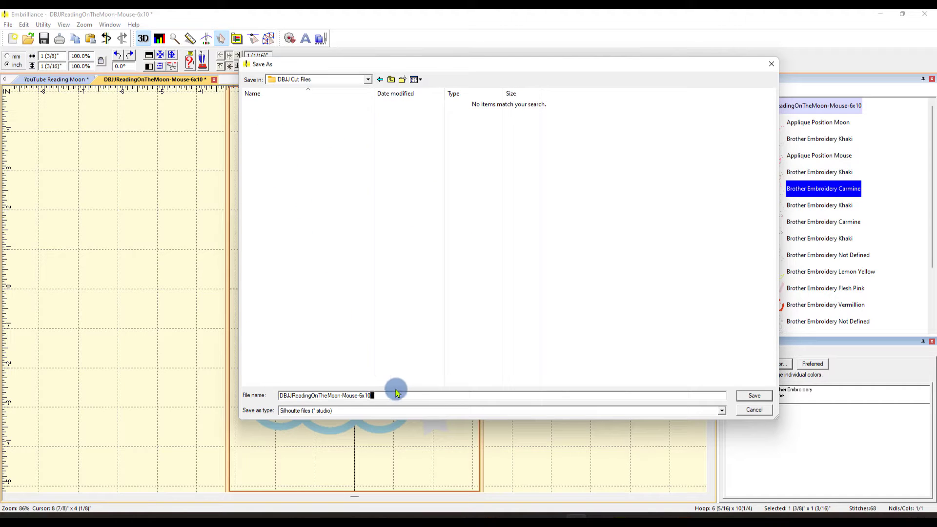
pyautogui.write('Book')
pyautogui.click(312, 410)
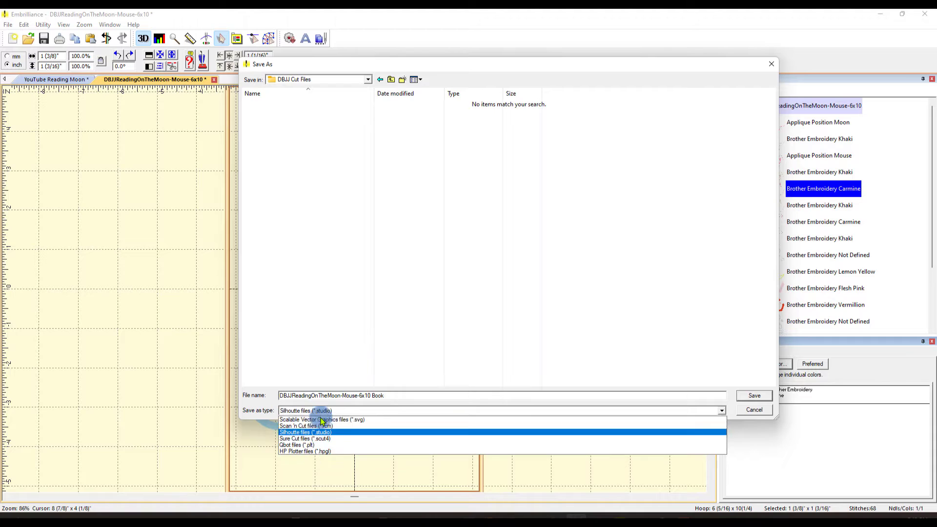
pyautogui.click(353, 421)
pyautogui.click(375, 395)
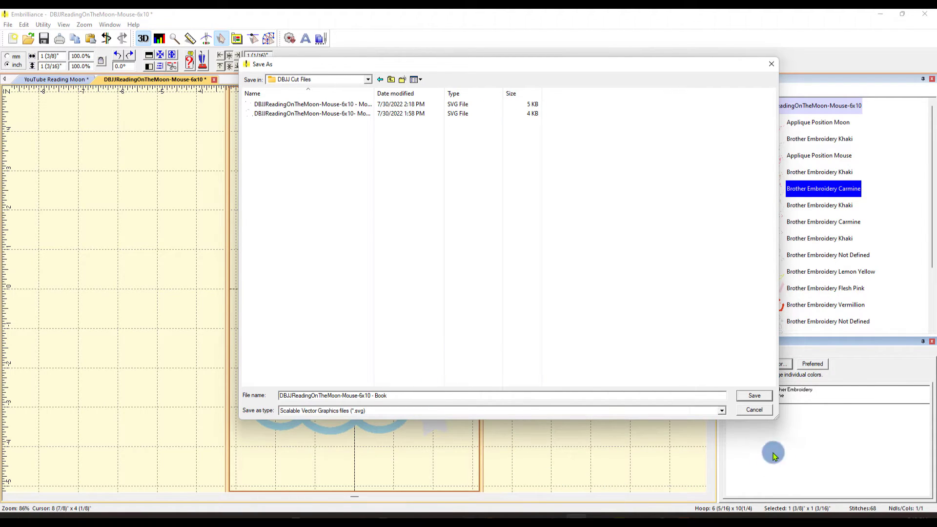
pyautogui.click(753, 395)
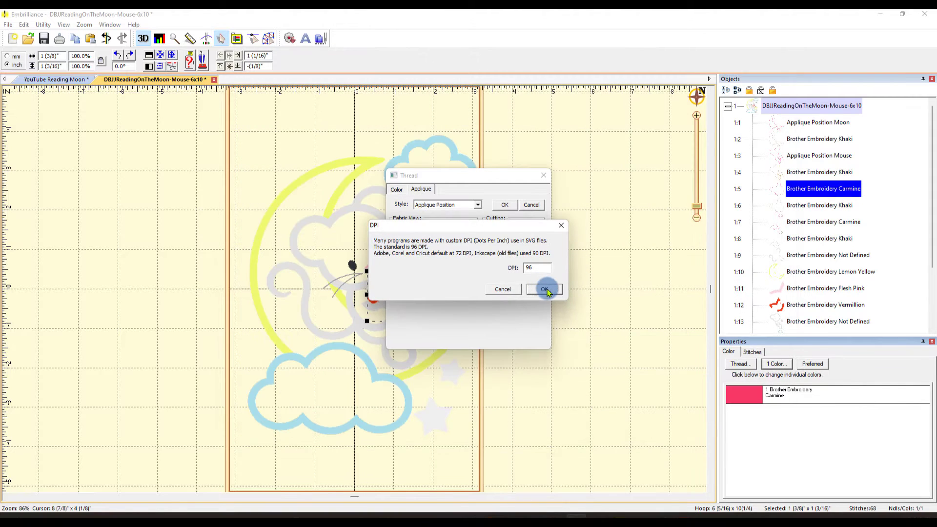
pyautogui.click(544, 290)
pyautogui.click(544, 175)
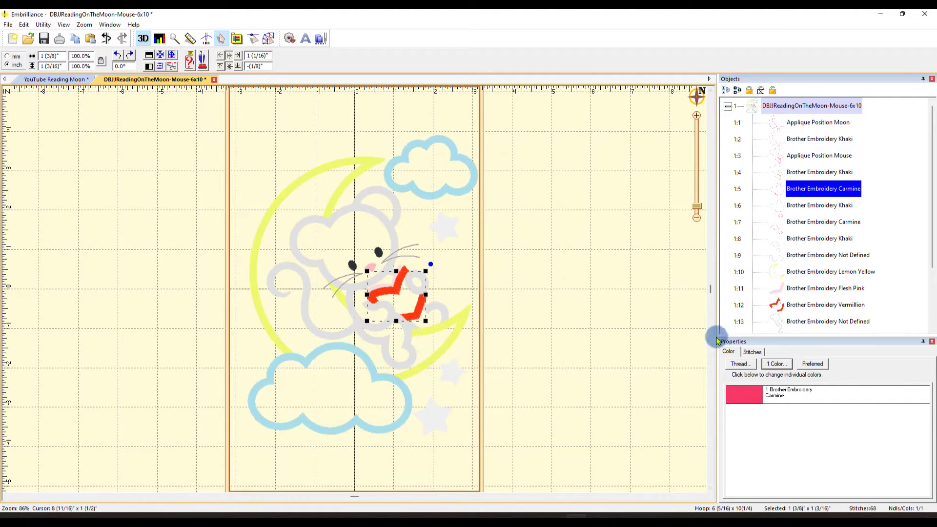
pyautogui.keyDown('ctrl'); pyautogui.click(838, 190); pyautogui.keyUp('ctrl')
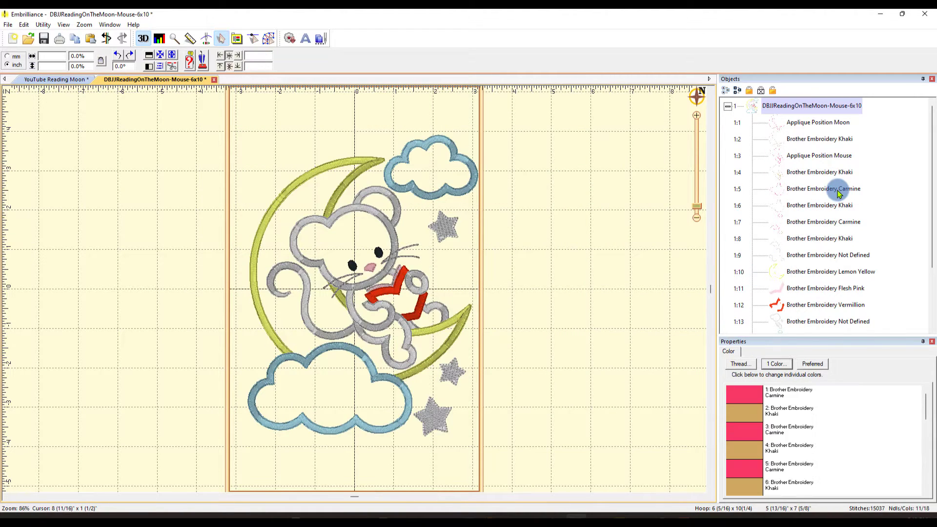
pyautogui.click(395, 287)
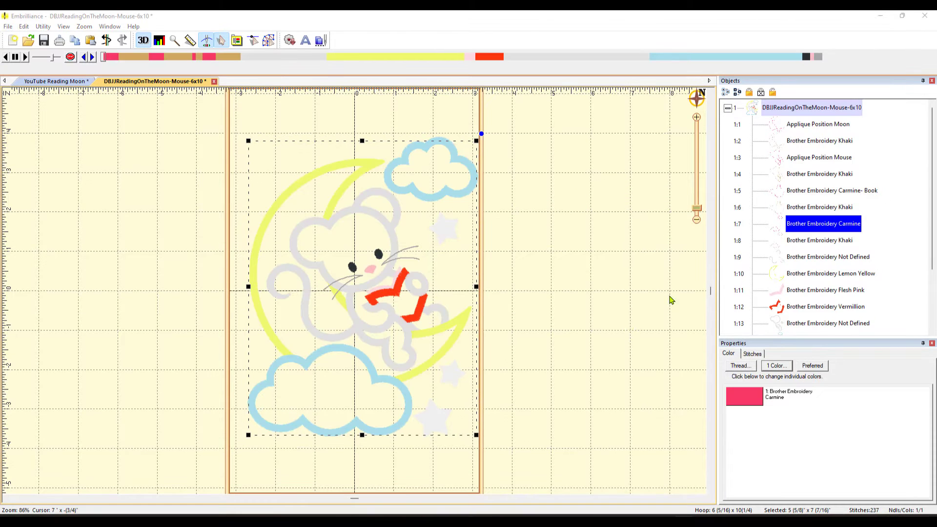
# Bring up the applique settings of the Carmine object at 1:7, the clouds outline, and choose the Applique Position style.
pyautogui.click(805, 223)
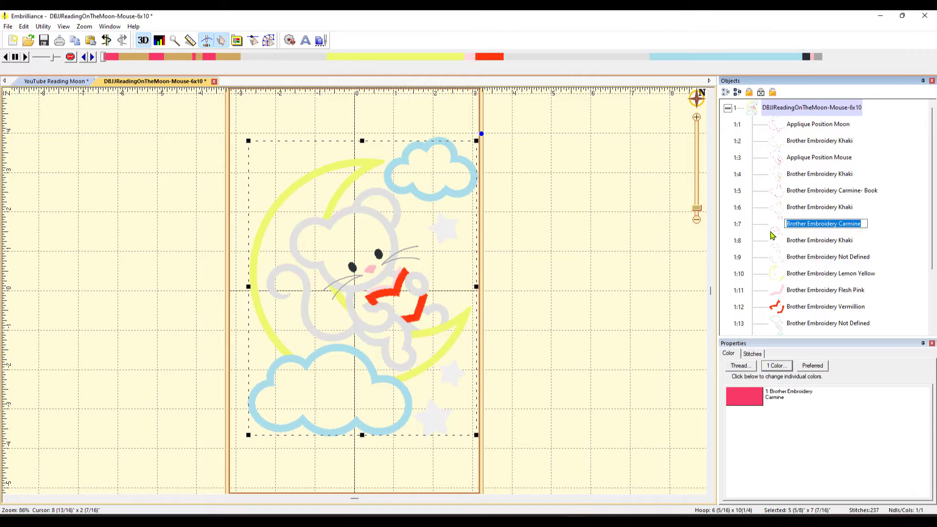
pyautogui.press('Return')
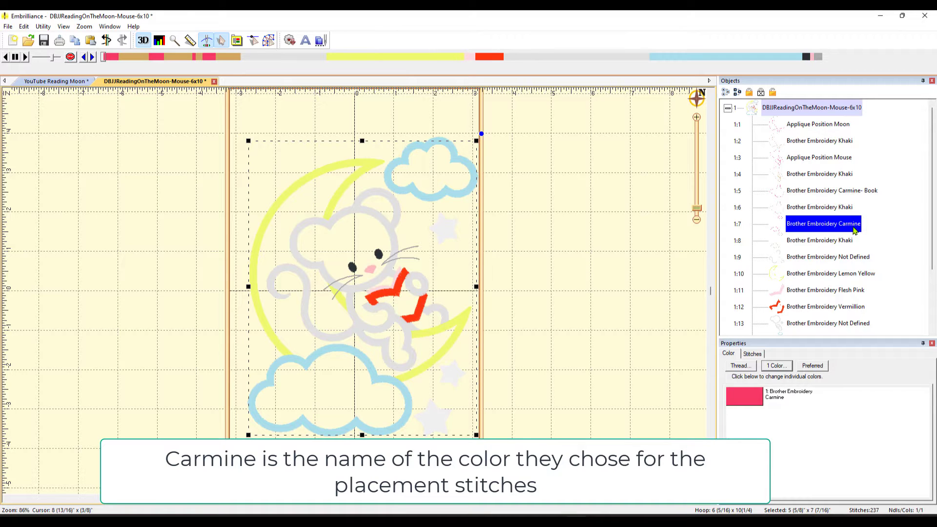
pyautogui.click(744, 396)
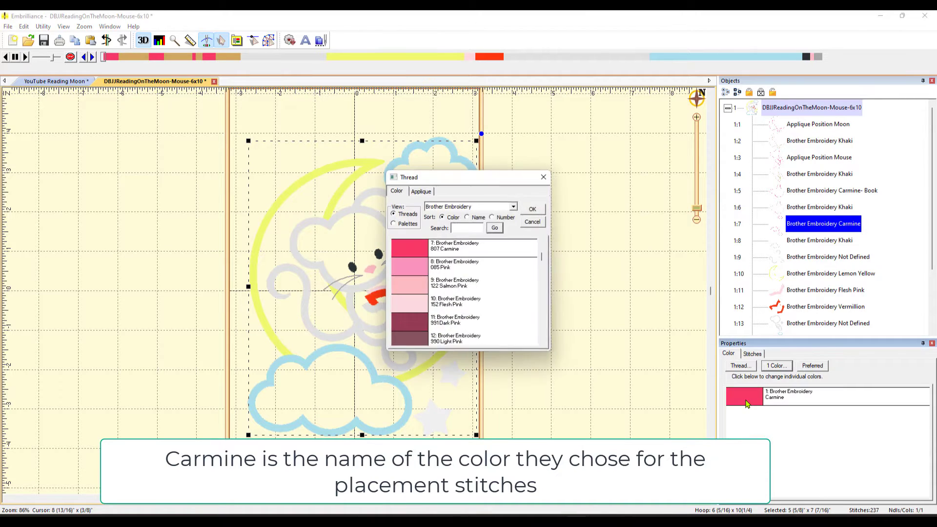
pyautogui.click(422, 192)
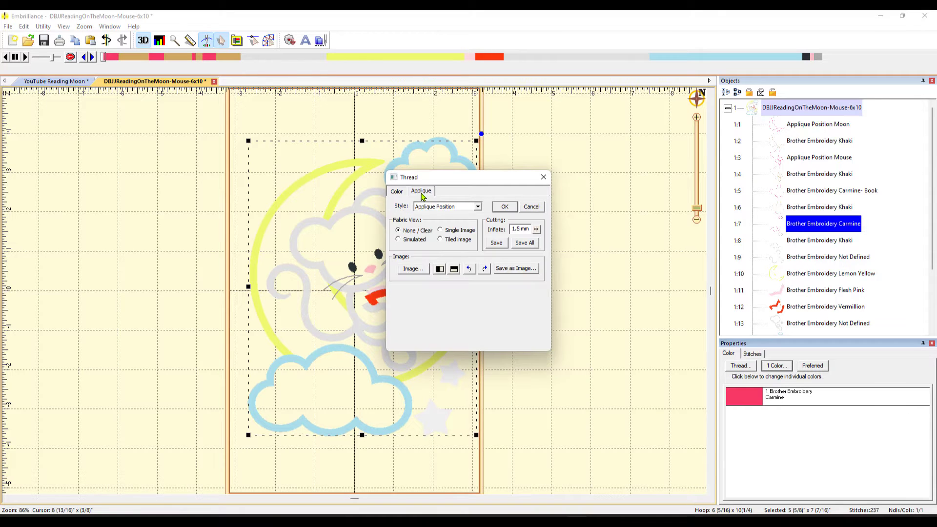
pyautogui.click(479, 207)
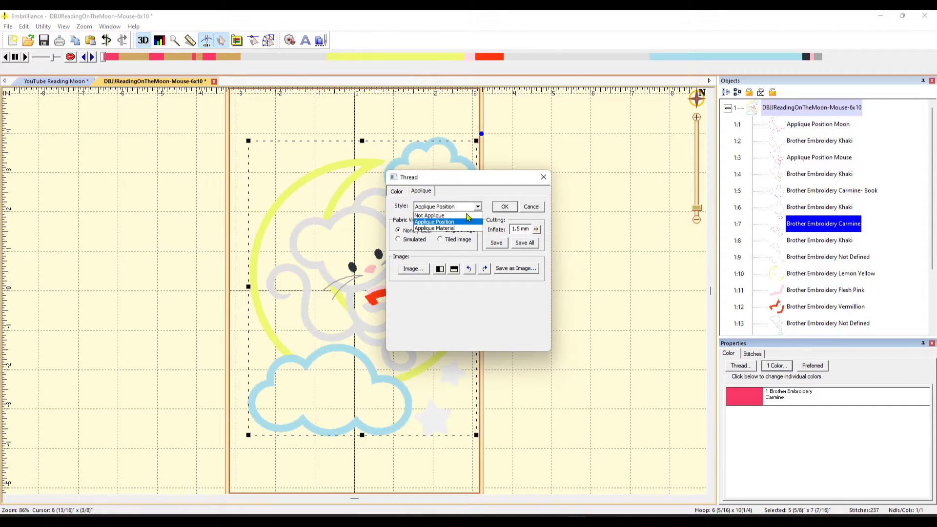
pyautogui.click(458, 226)
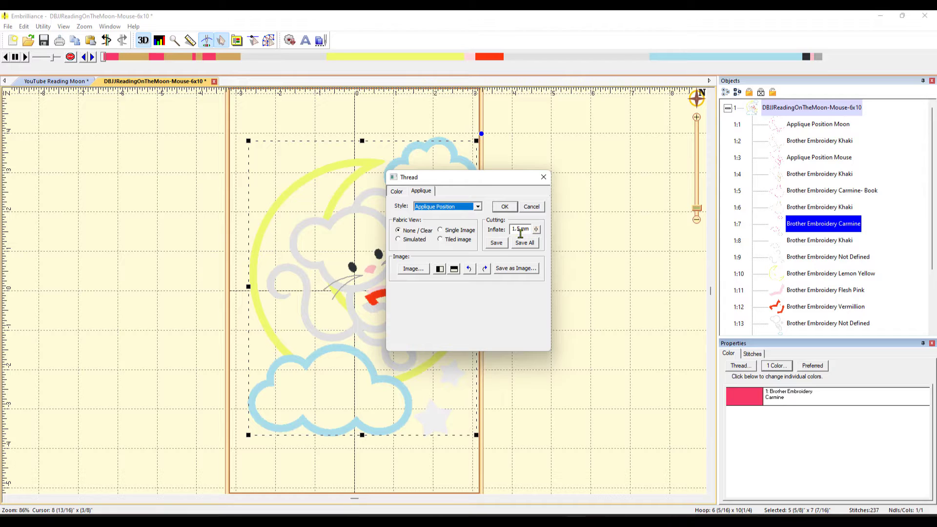
# Check the full names of the SVG files in the DBJJ Cut Files folder and leave the clouds outline's settings without saving.
pyautogui.click(496, 243)
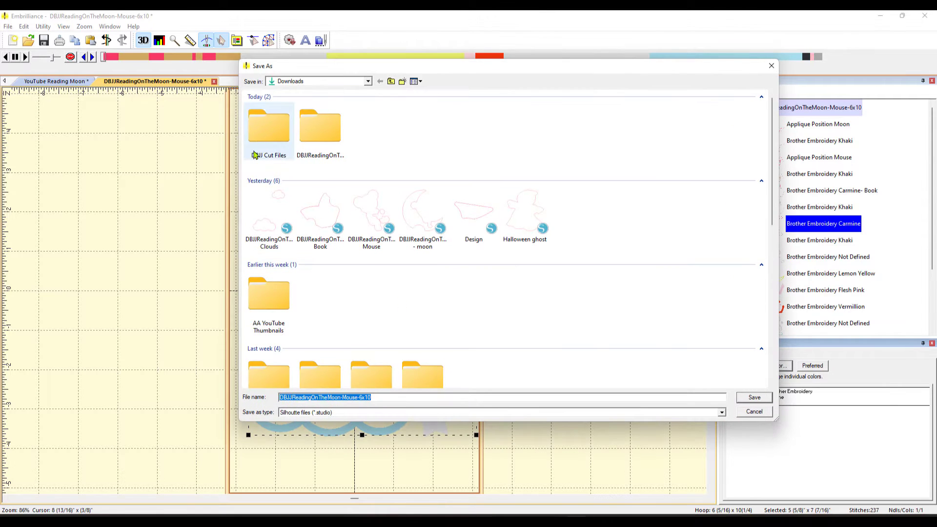
pyautogui.doubleClick(257, 161)
pyautogui.click(340, 412)
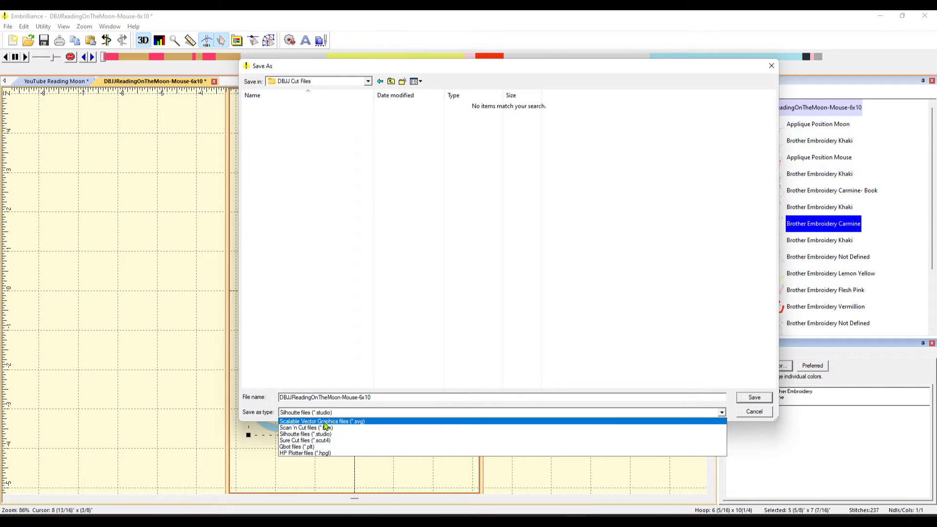
pyautogui.click(325, 422)
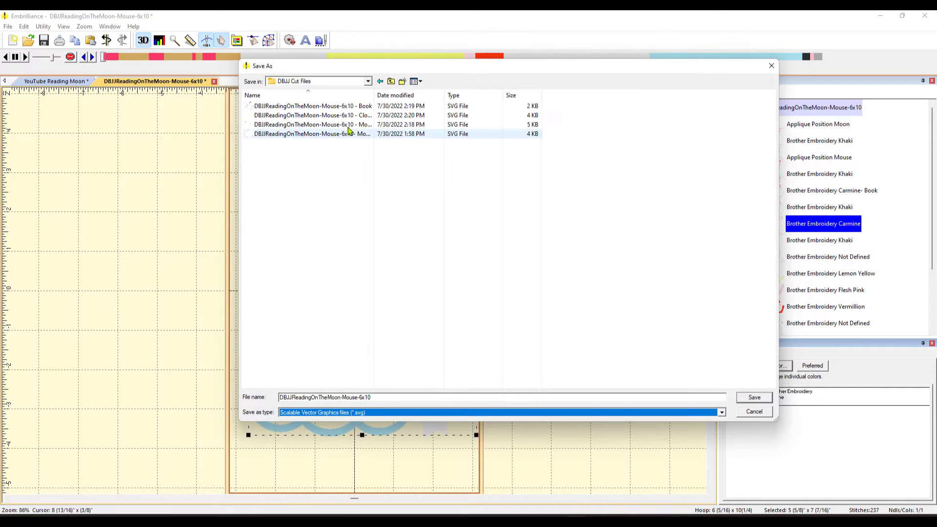
pyautogui.moveTo(374, 92); pyautogui.dragTo(460, 92)
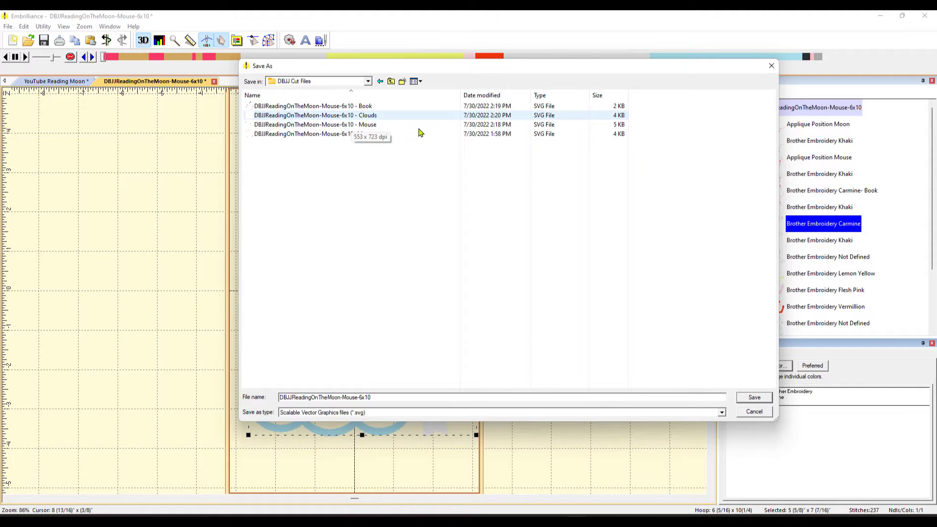
pyautogui.click(771, 67)
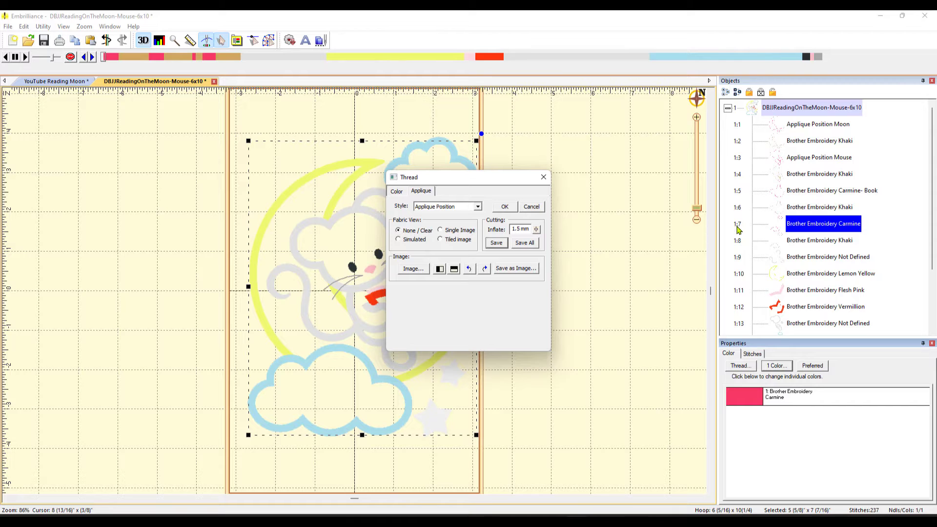
pyautogui.click(531, 207)
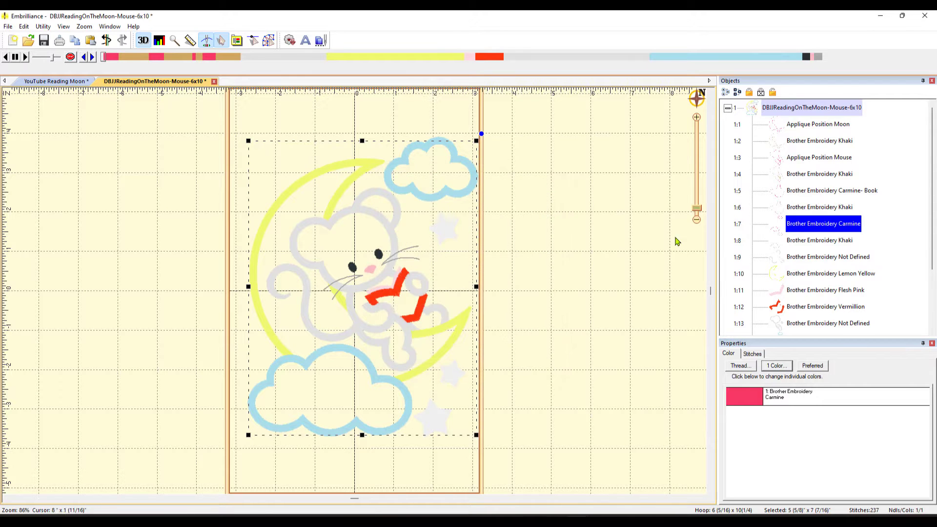